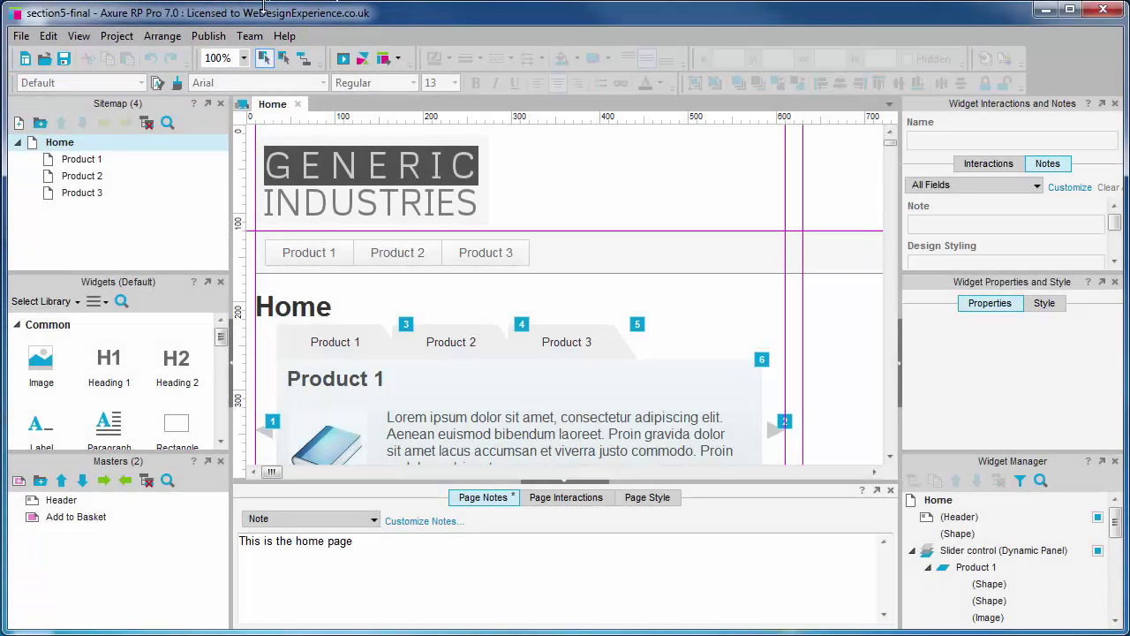
Open Publish to Axure Share and enter the new account's e-mail address and password.
left_click(208, 35)
left_click(277, 95)
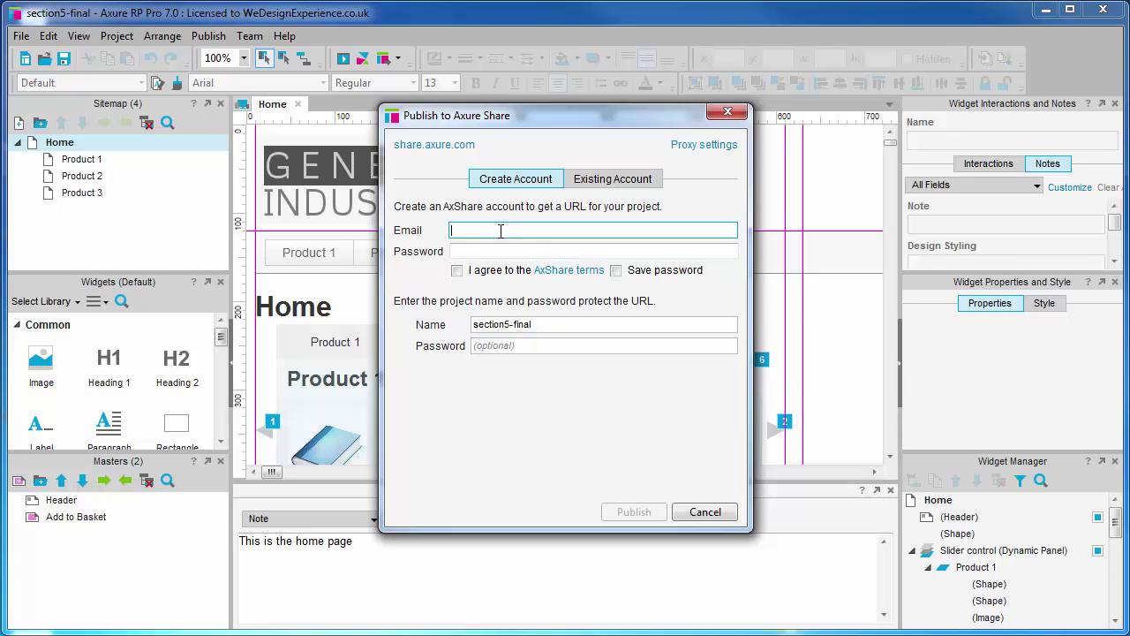
left_click(501, 230)
key("Tab")
type("****")
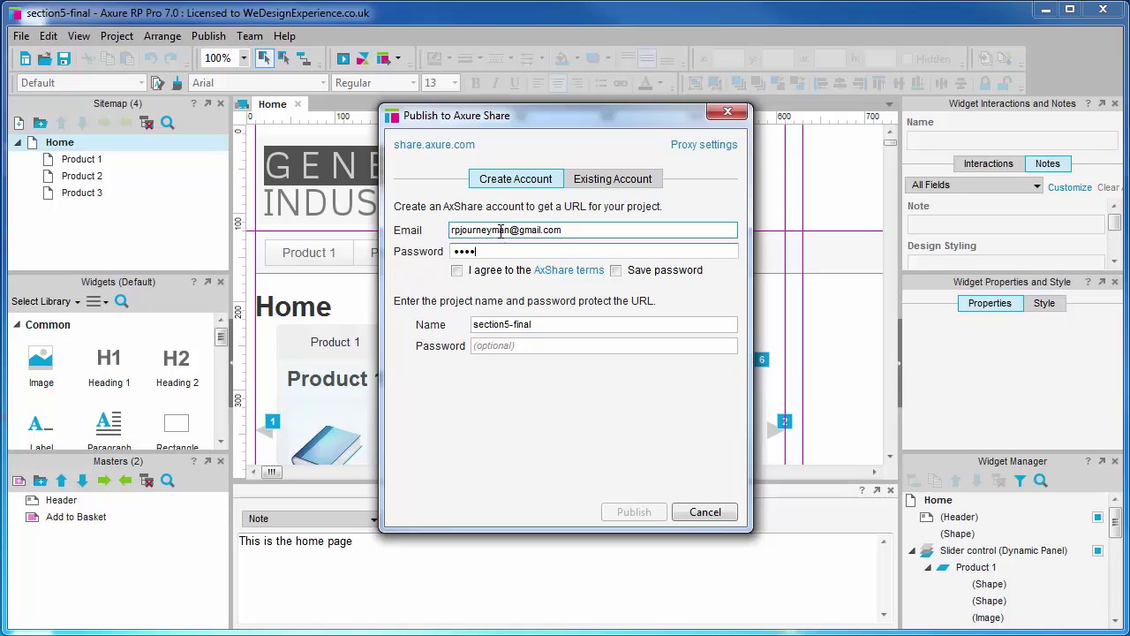
Accept the AxShare terms, save the password, and keep project name section5-final without a project password.
left_click(457, 271)
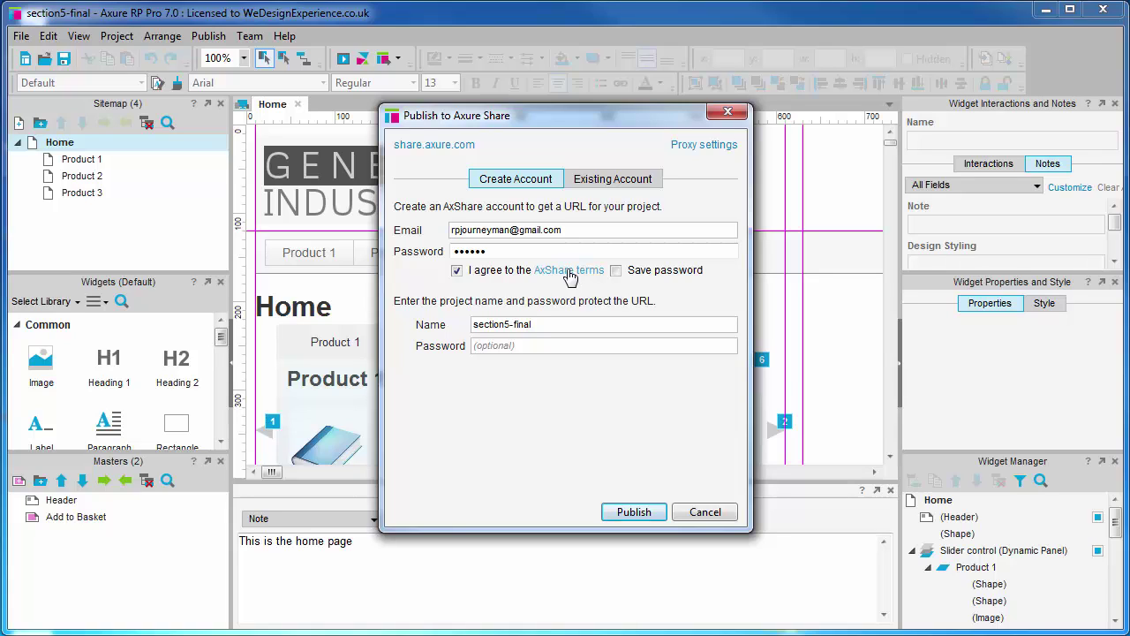
left_click(616, 271)
left_click(544, 324)
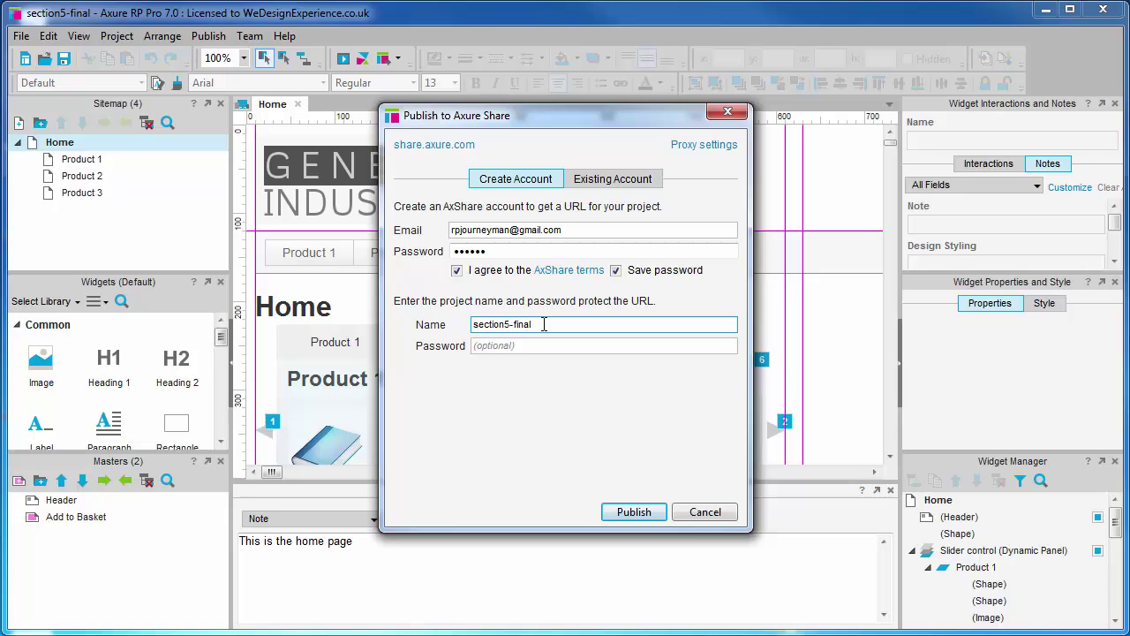
left_click(545, 344)
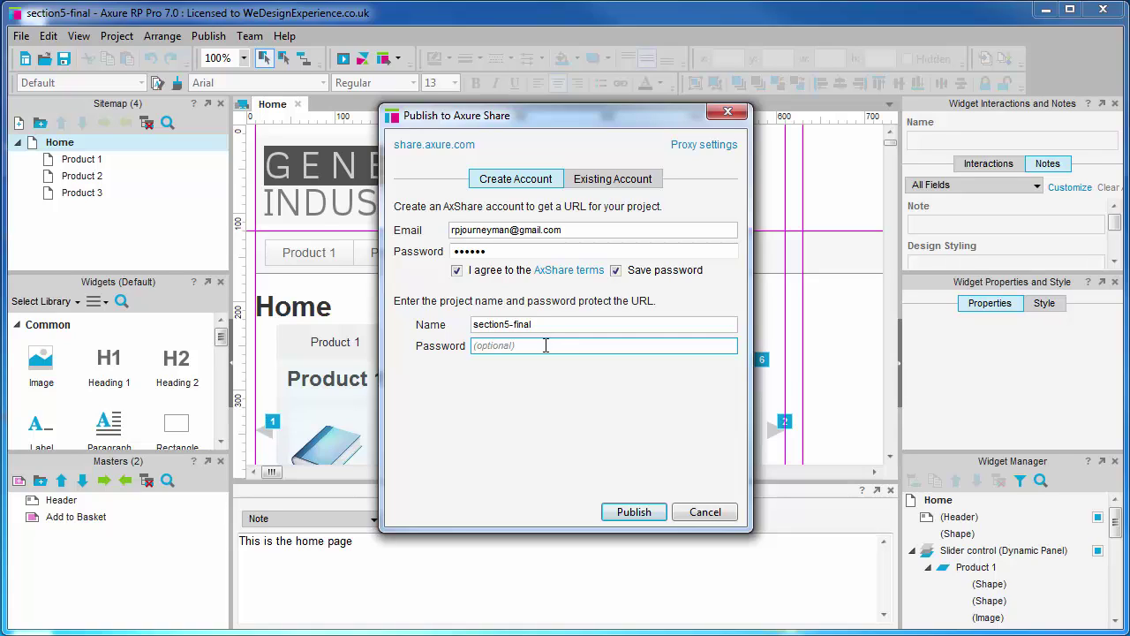
left_click(497, 386)
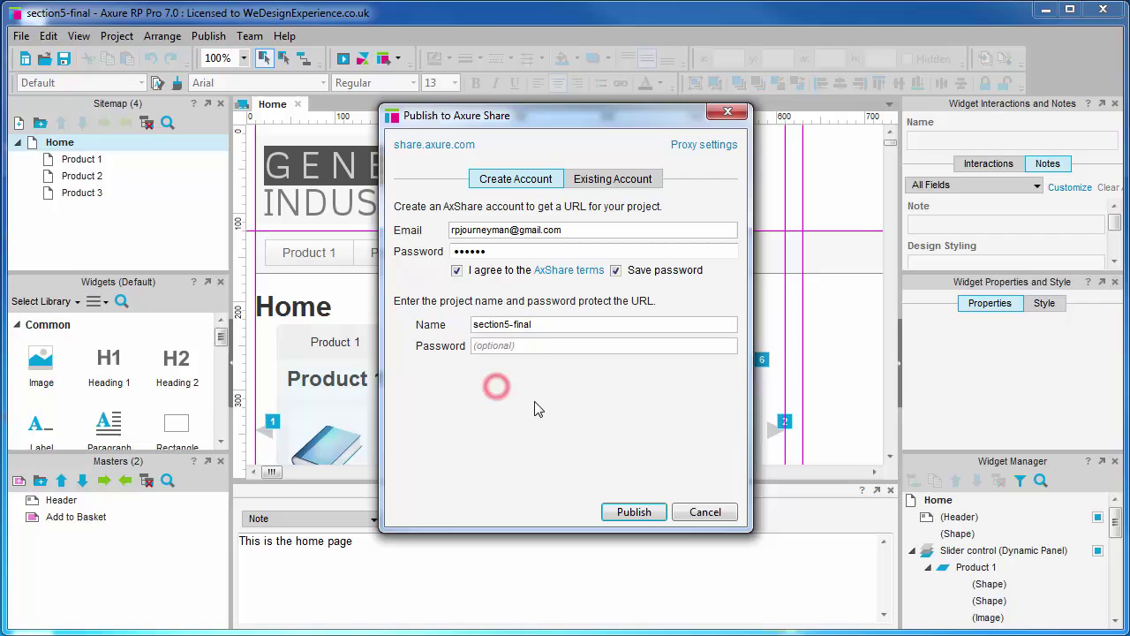
Publish section5-final to AxShare until Generation Successful appears with its link.
left_click(623, 514)
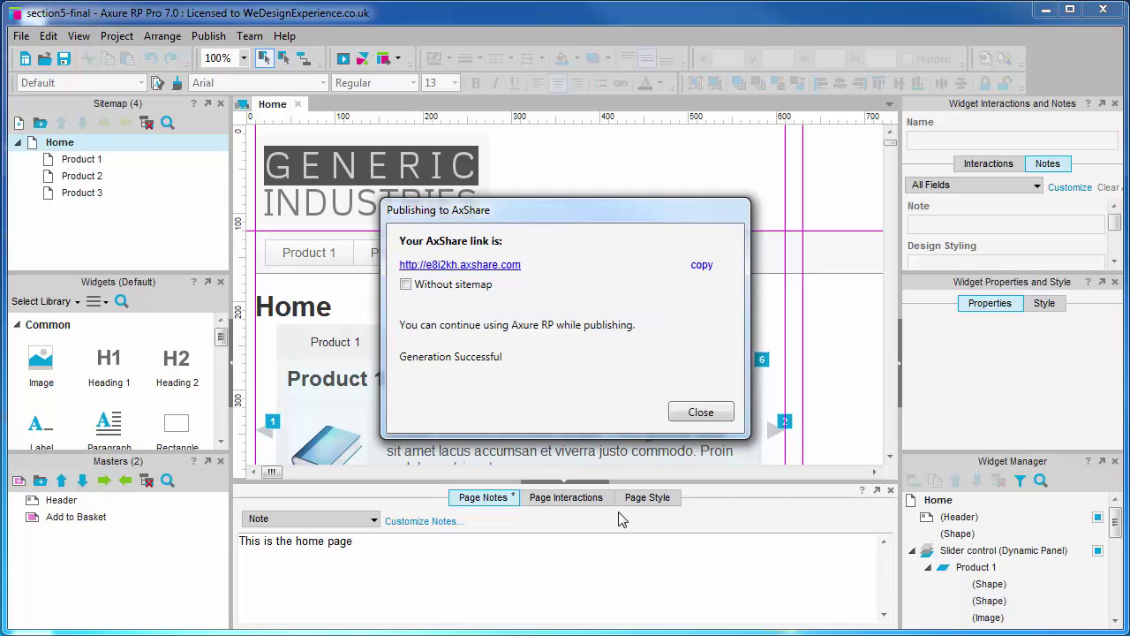
left_click(460, 265)
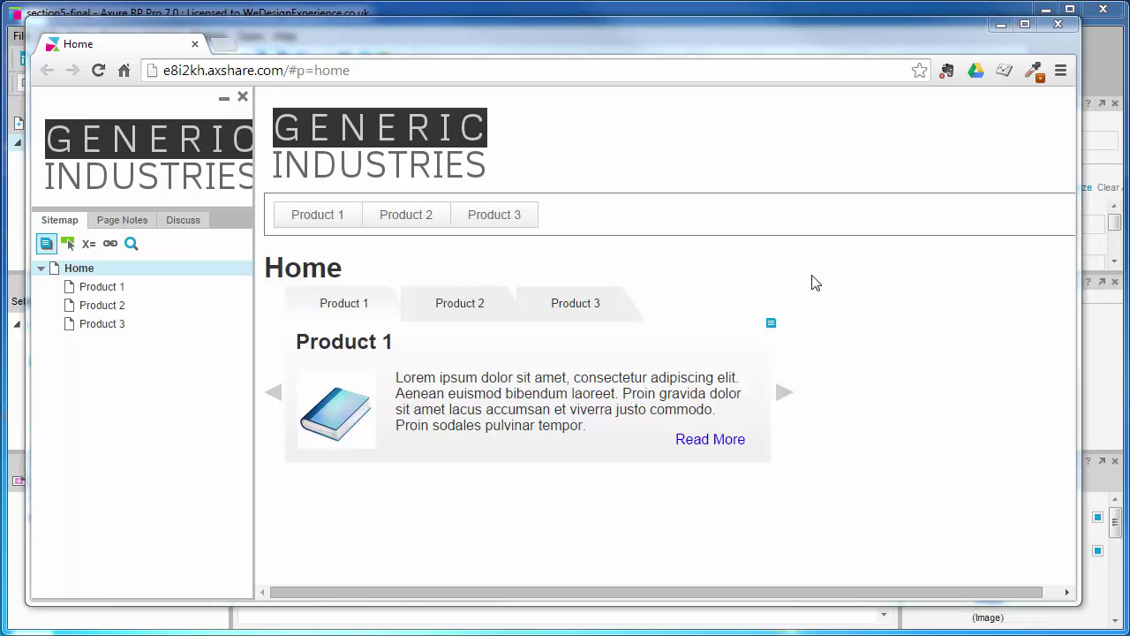
left_click(771, 322)
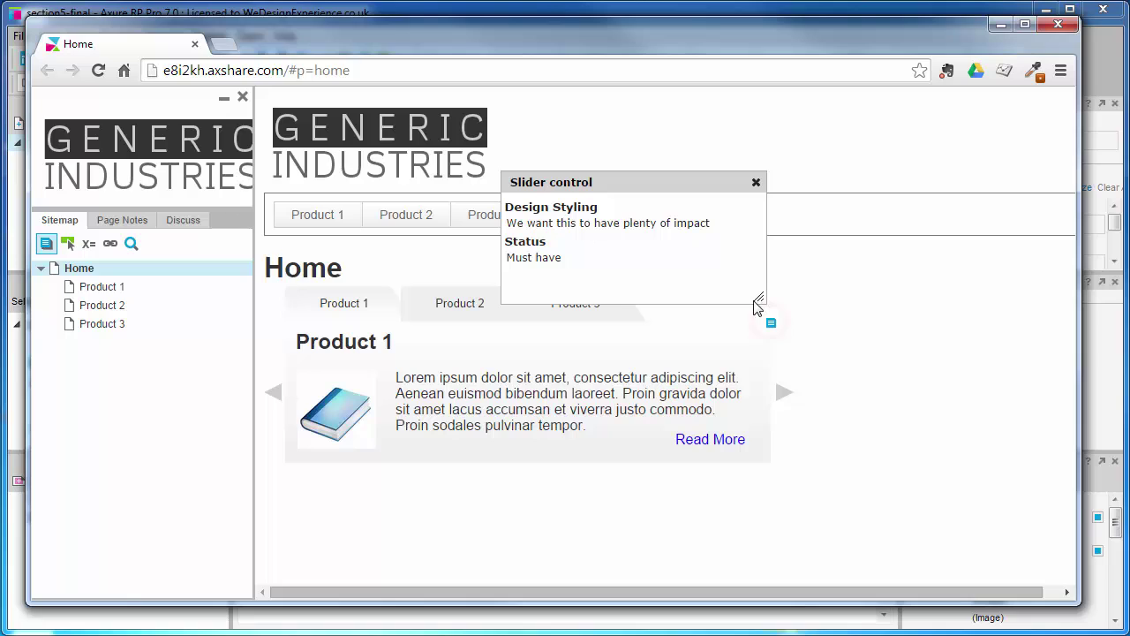
left_click(756, 182)
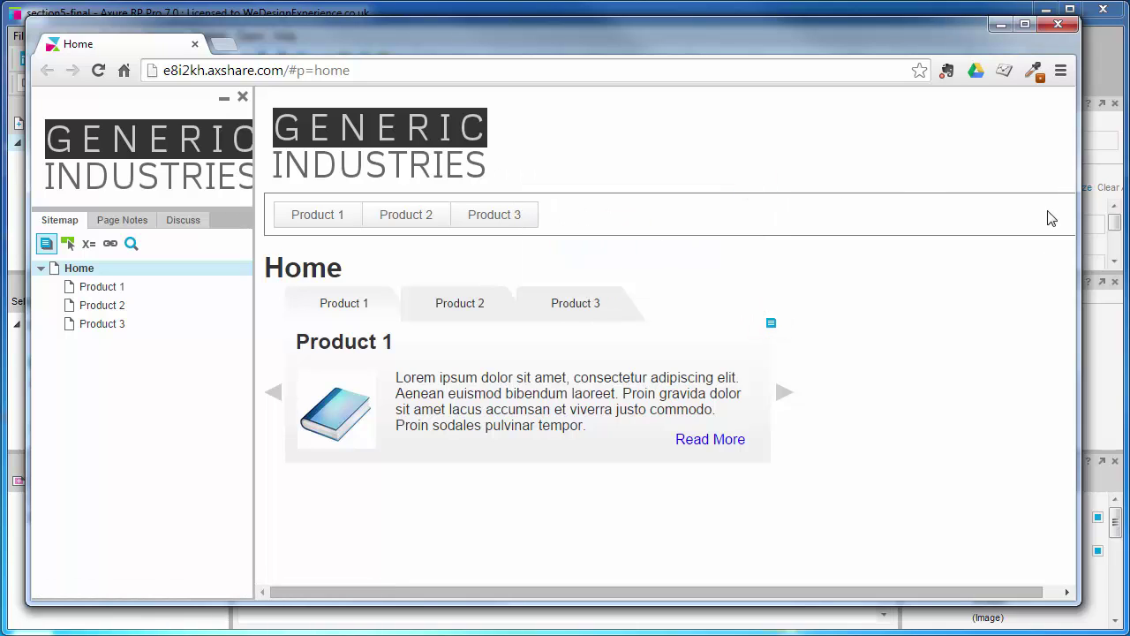
left_click(1058, 24)
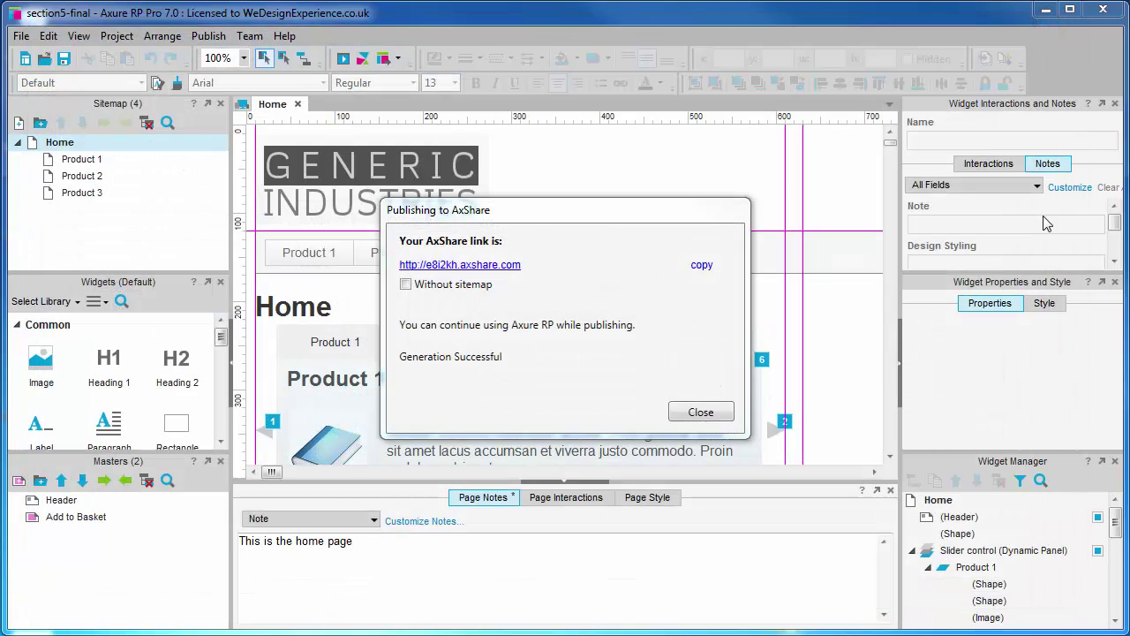
Reopen Publish to Axure Share, keeping Visual designers as the output configuration.
left_click(701, 412)
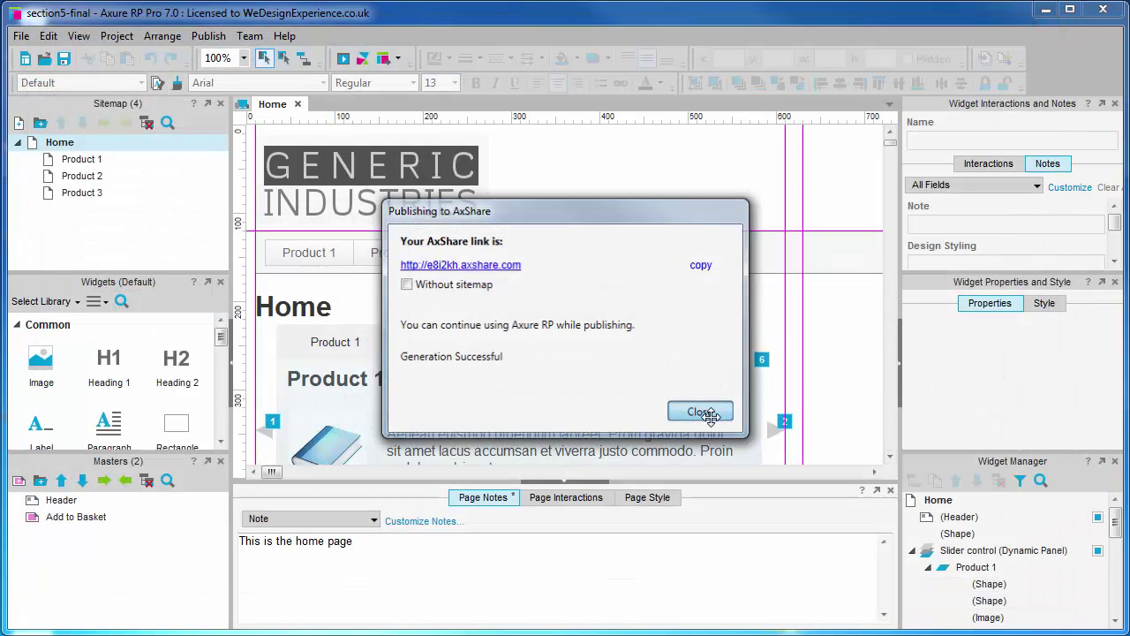
left_click(208, 36)
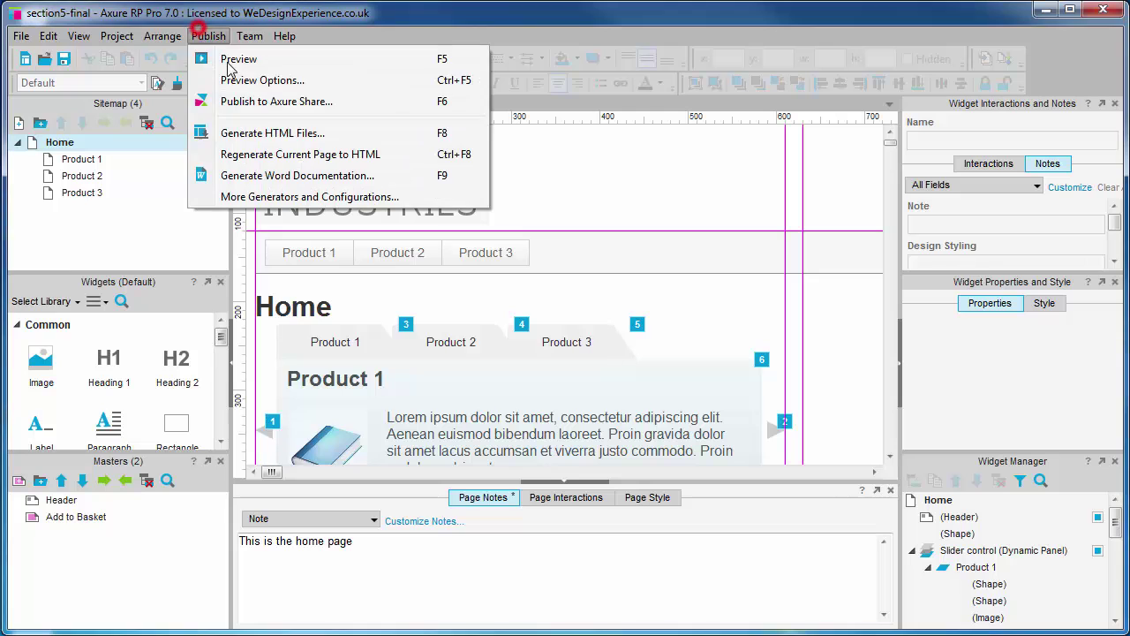
left_click(318, 100)
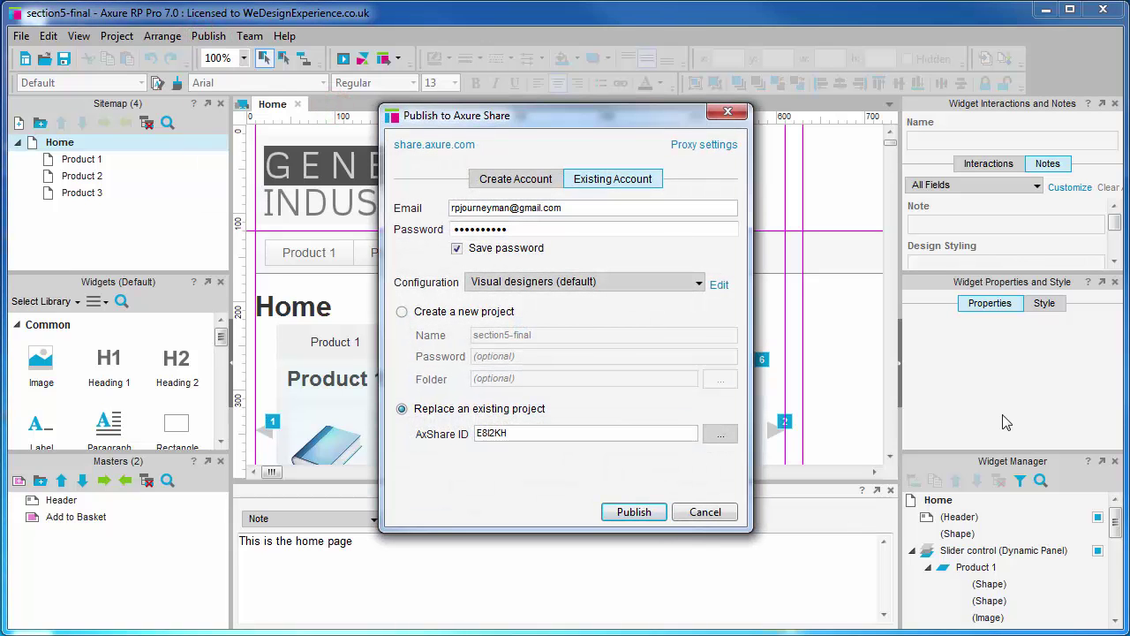
left_click(697, 283)
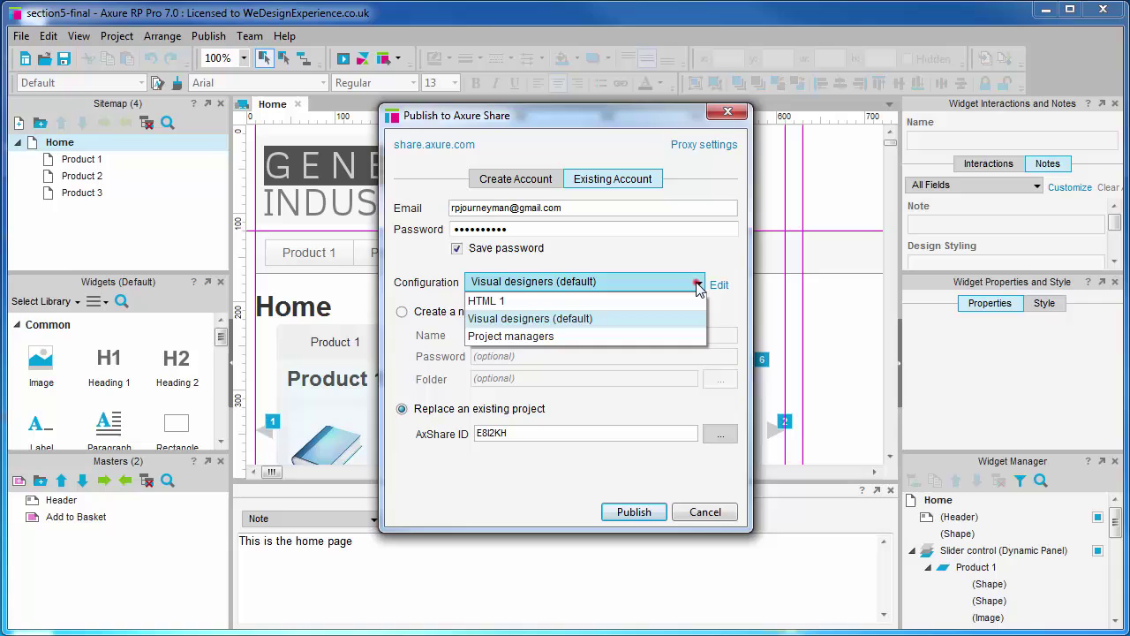
left_click(698, 285)
left_click(697, 285)
left_click(698, 285)
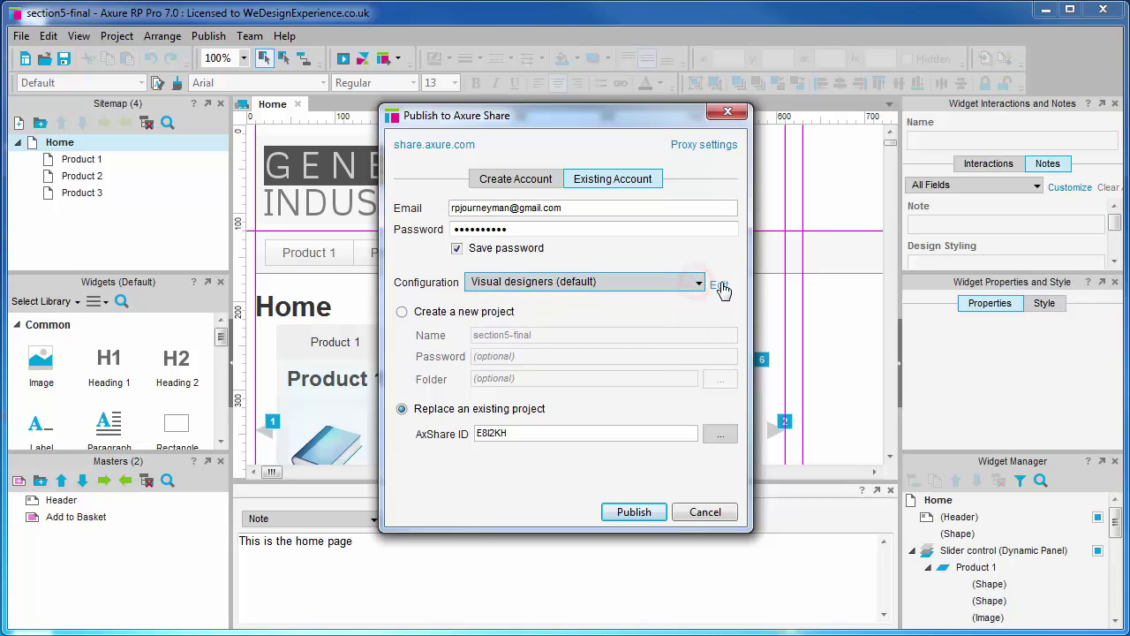
Review the Visual designers page notes, widget notes and interactions settings, then accept them.
left_click(719, 284)
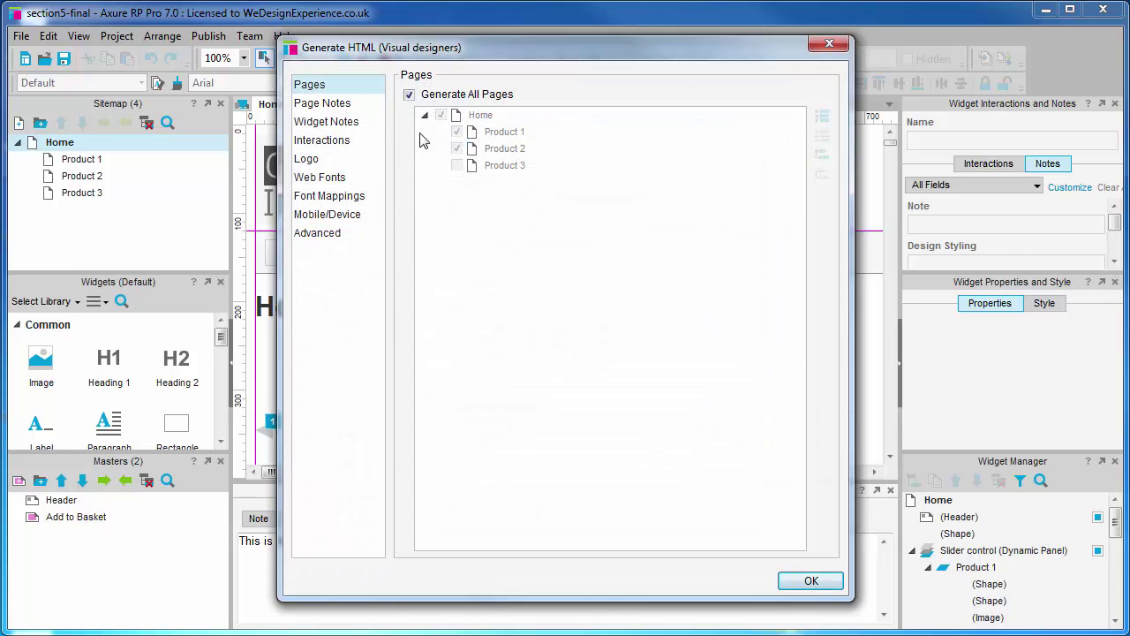
left_click(338, 103)
left_click(328, 121)
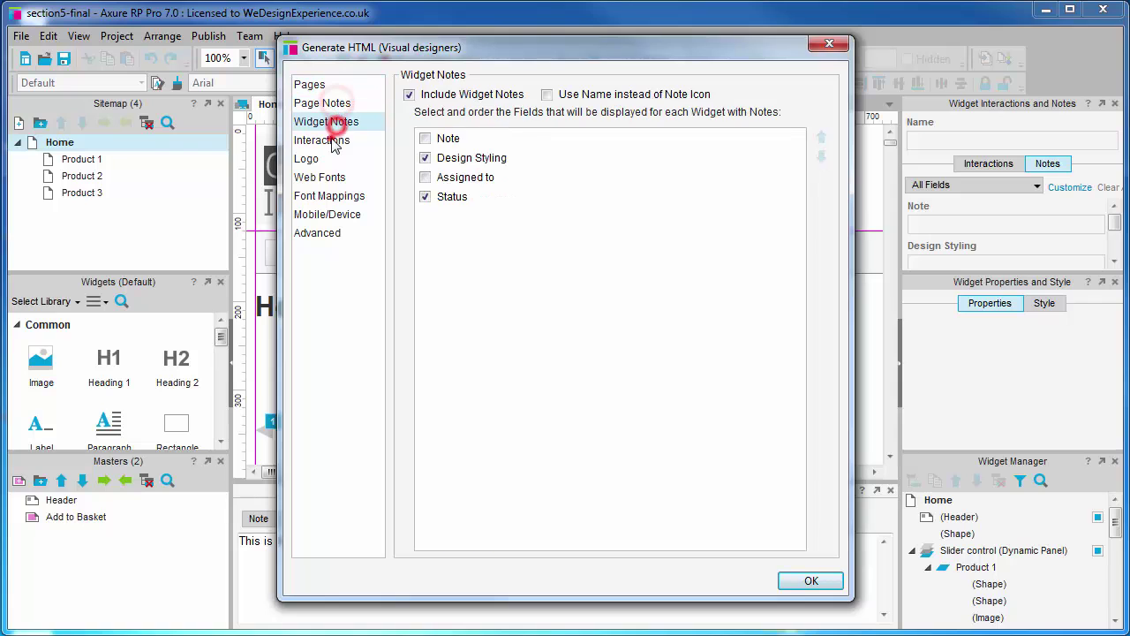
left_click(330, 140)
left_click(830, 583)
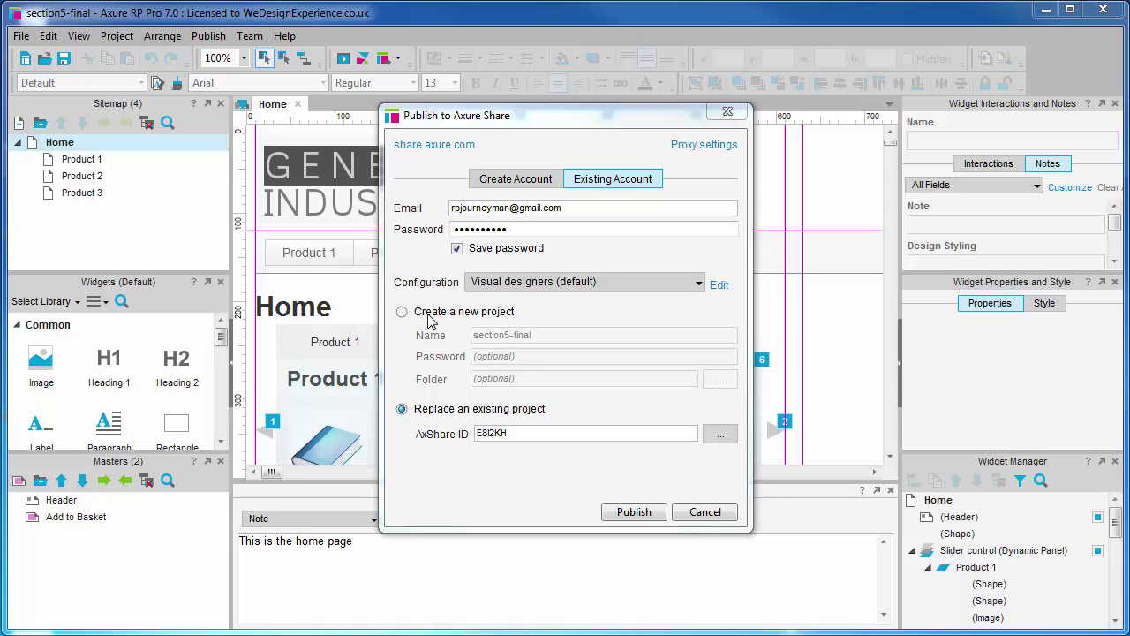
left_click(402, 311)
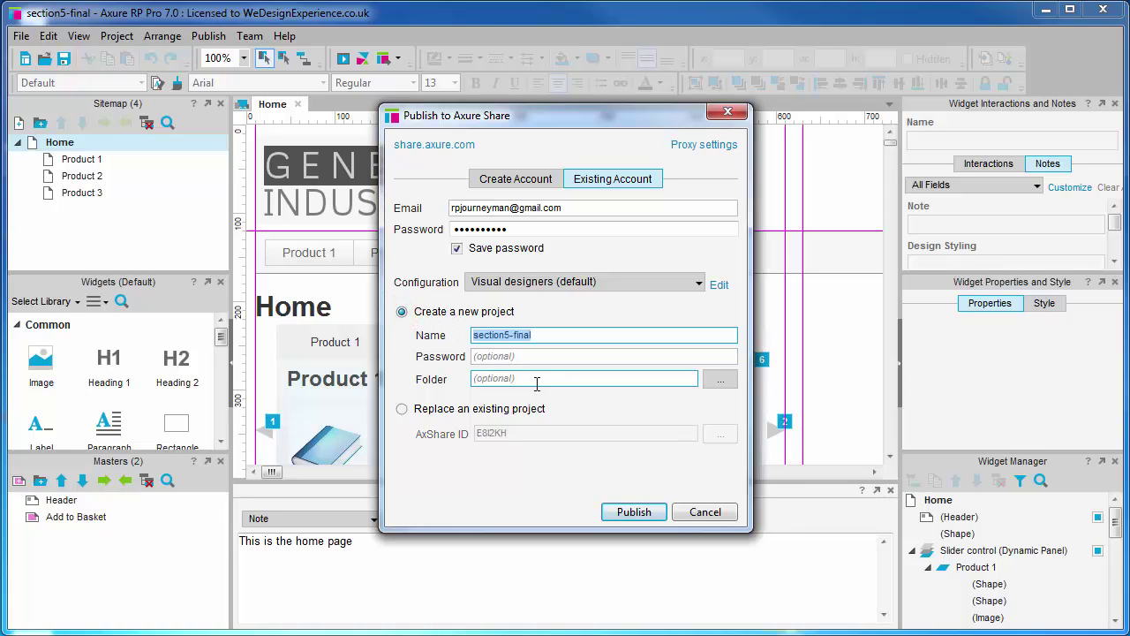
left_click(402, 409)
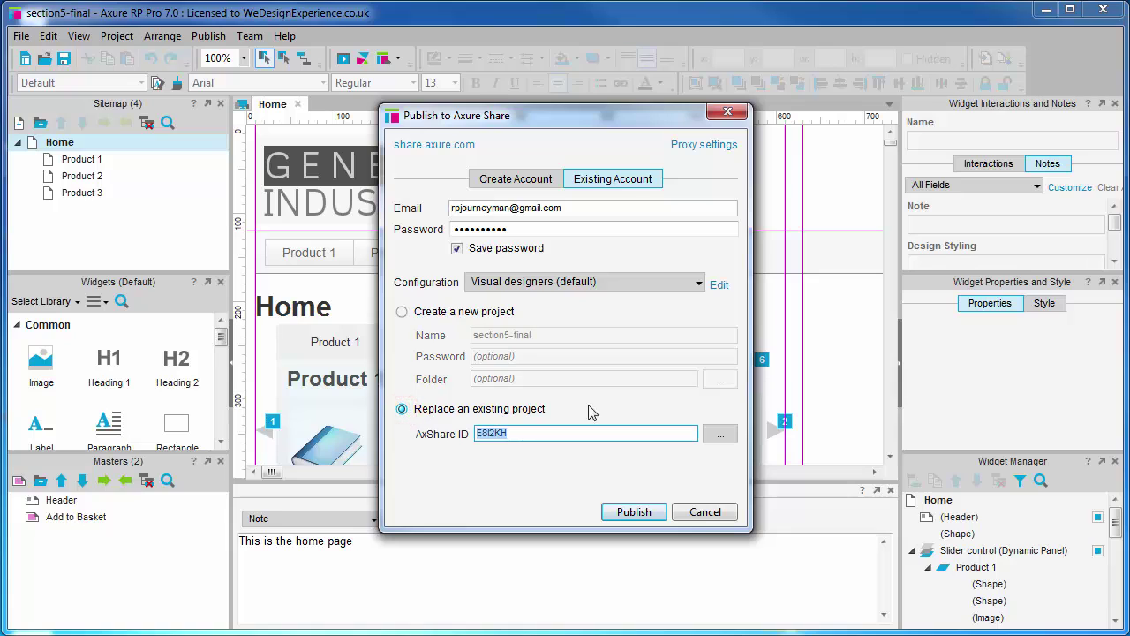
left_click(722, 437)
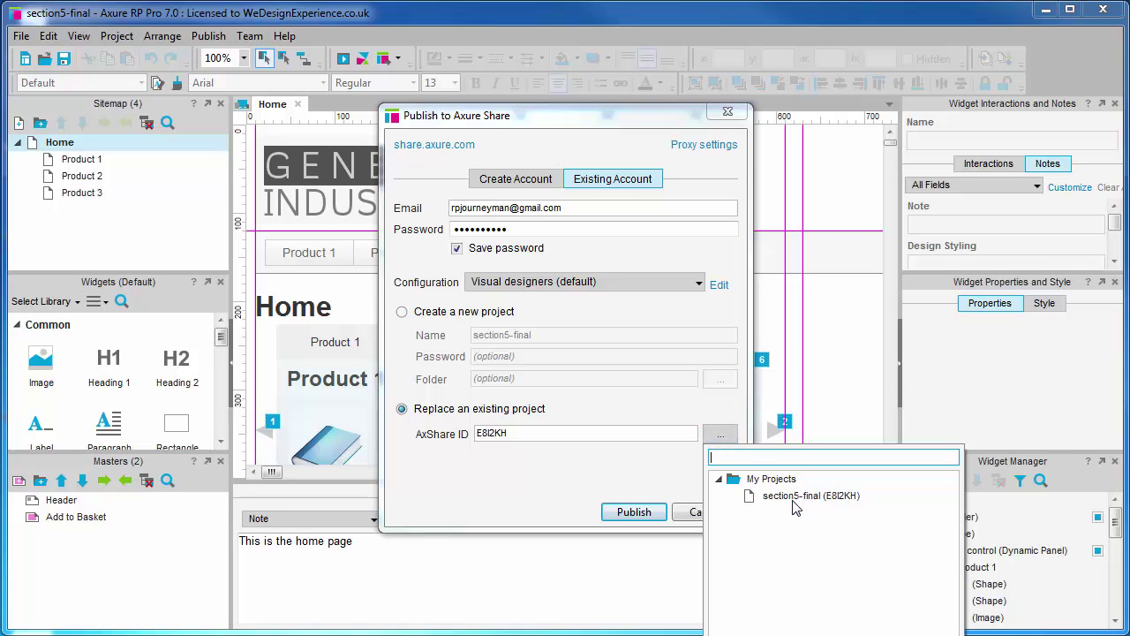
left_click(637, 454)
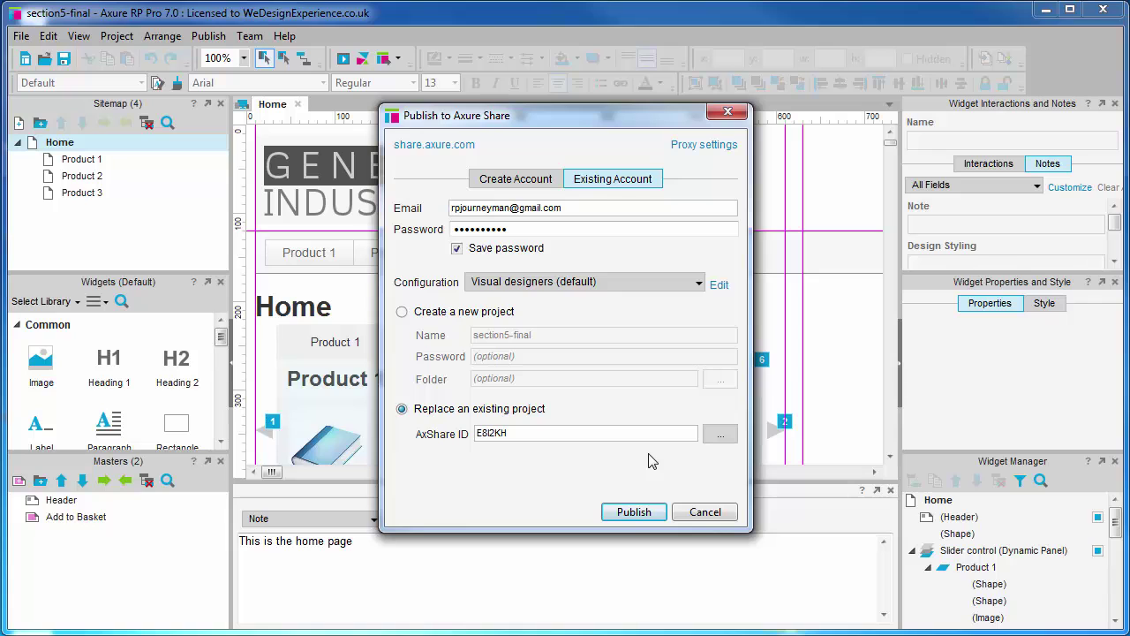
left_click(634, 512)
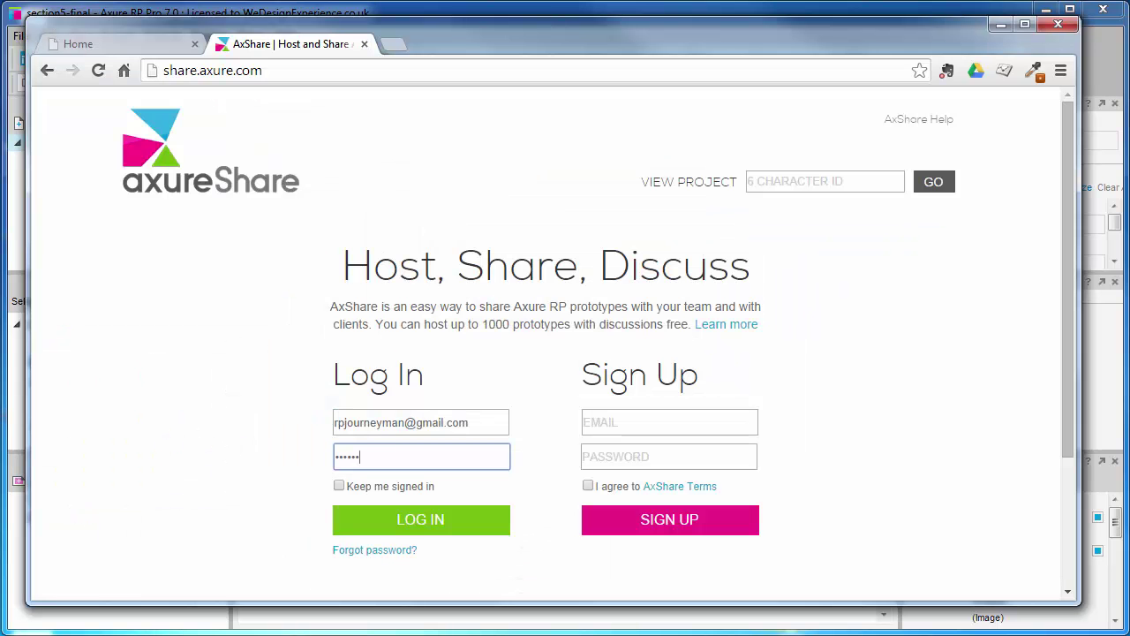
left_click(416, 528)
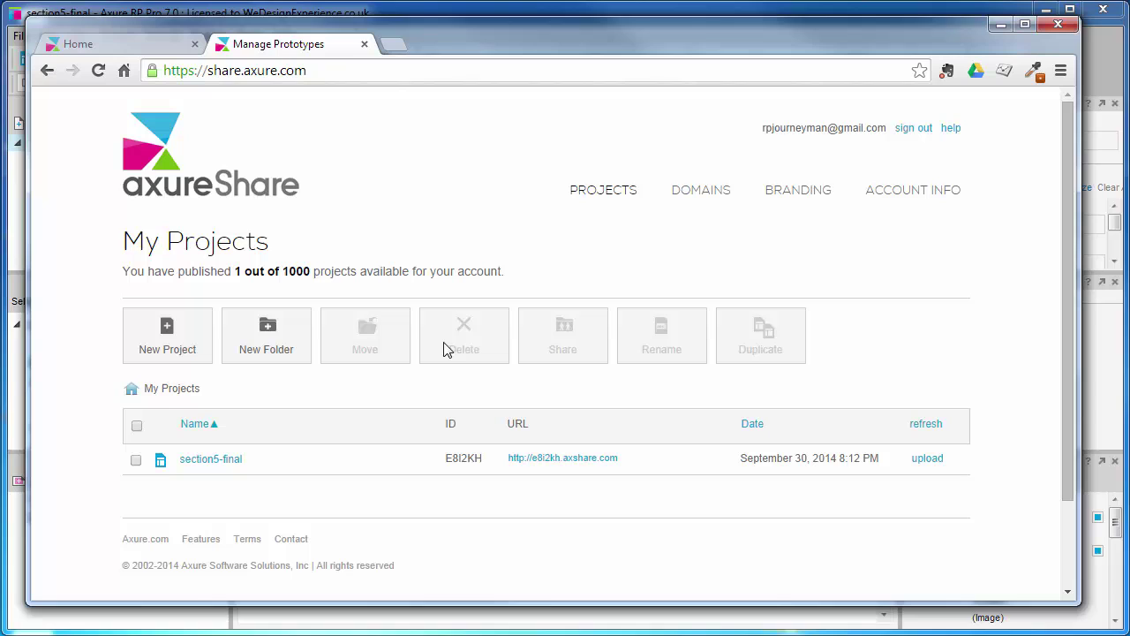
left_click(364, 44)
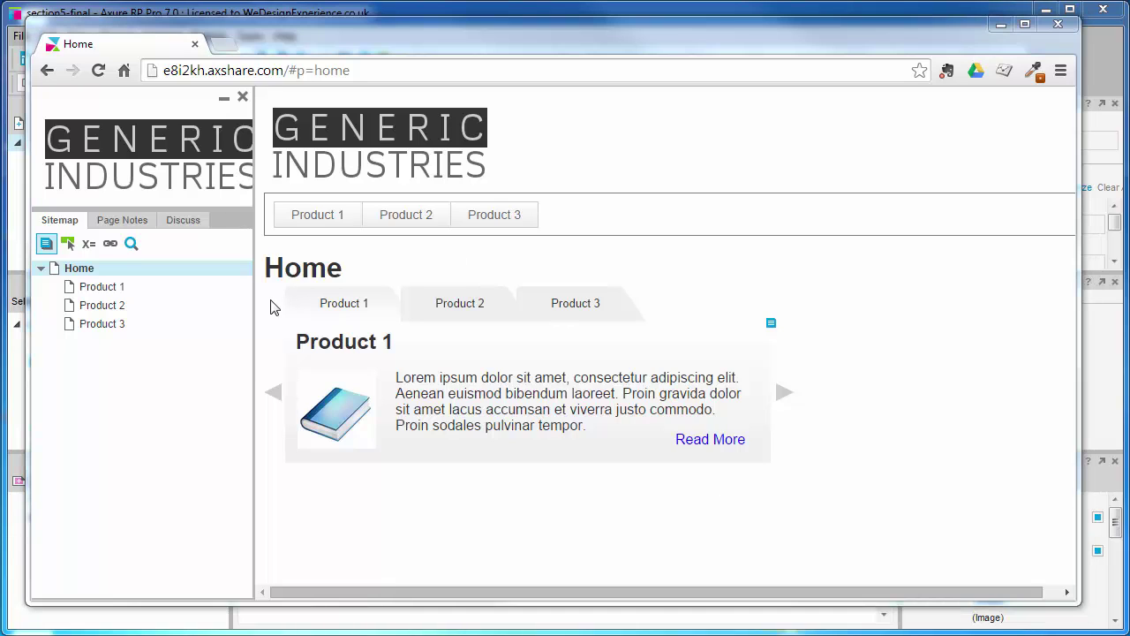
left_click(46, 244)
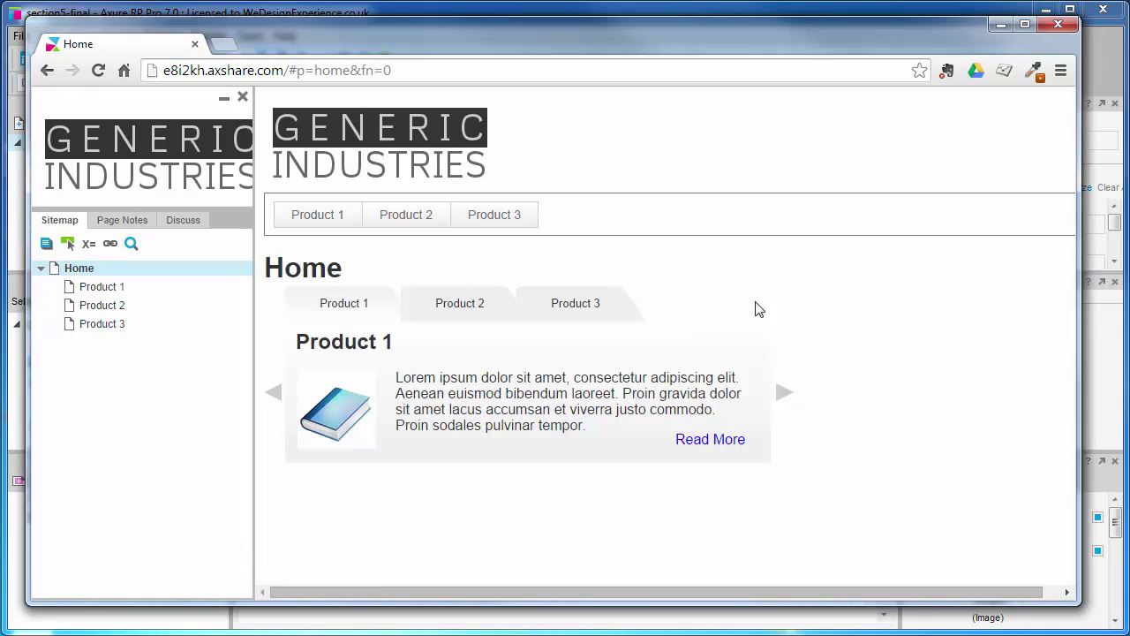
left_click(46, 244)
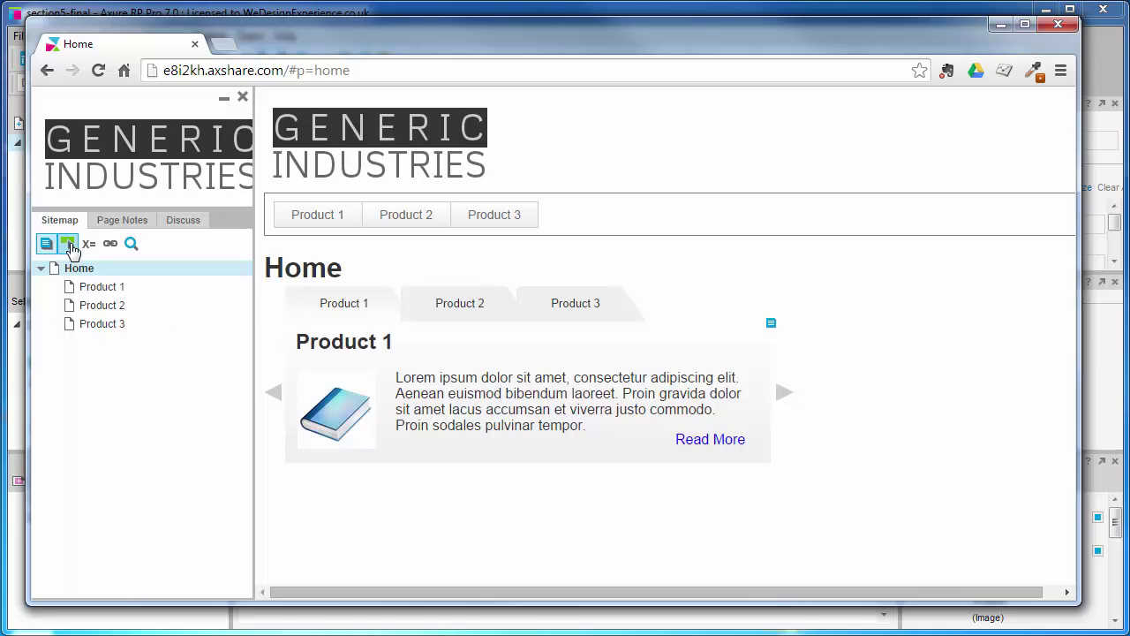
left_click(68, 244)
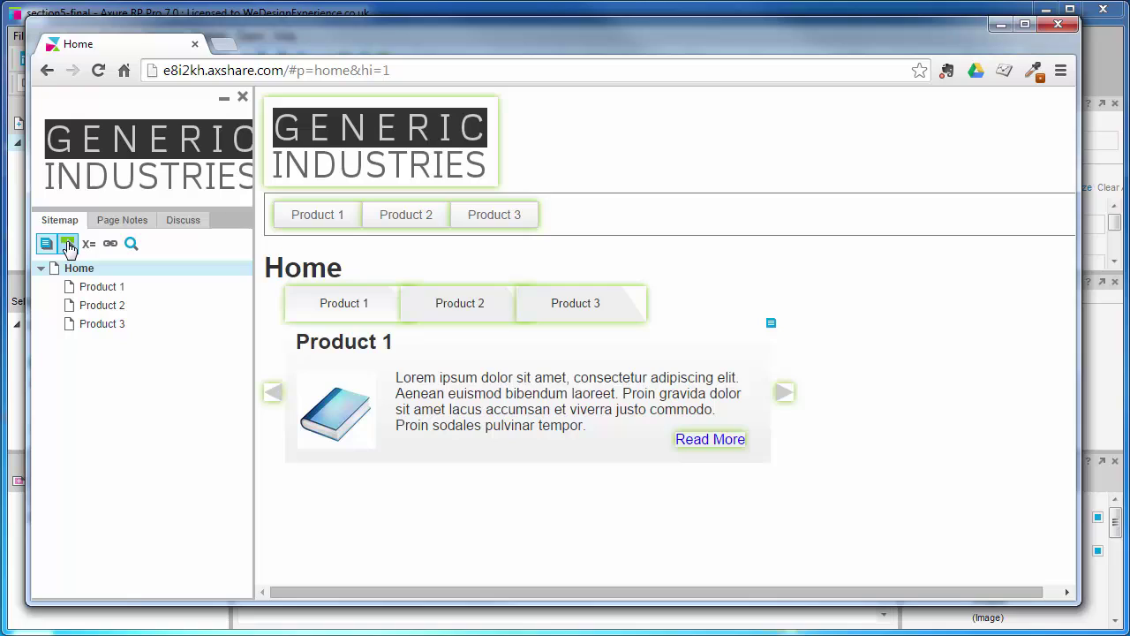
left_click(68, 244)
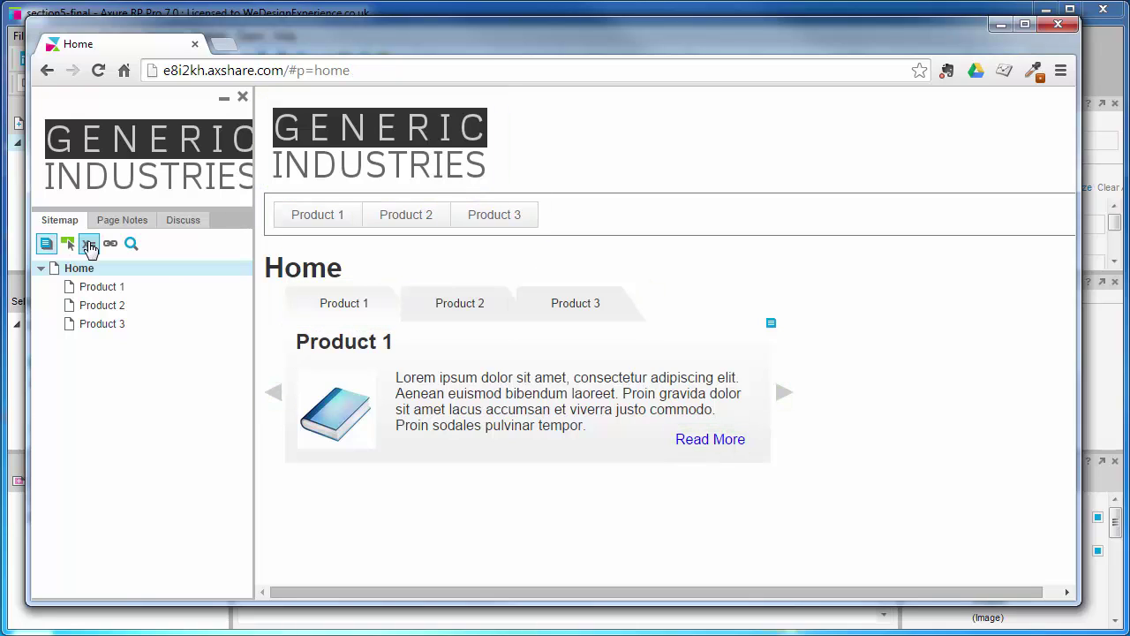
left_click(88, 243)
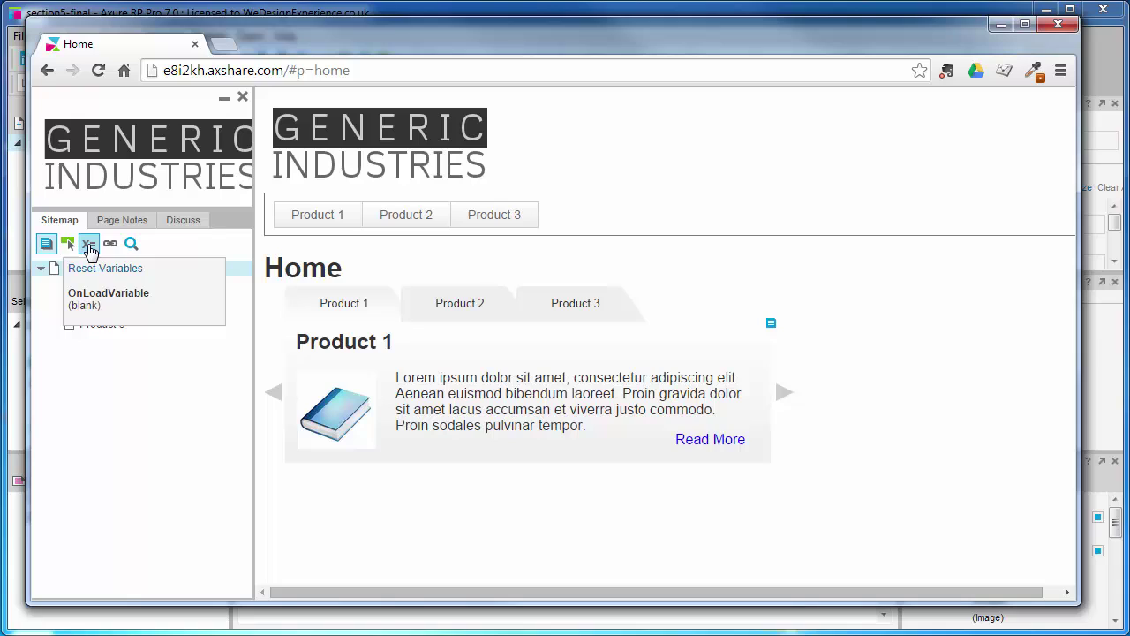
left_click(89, 246)
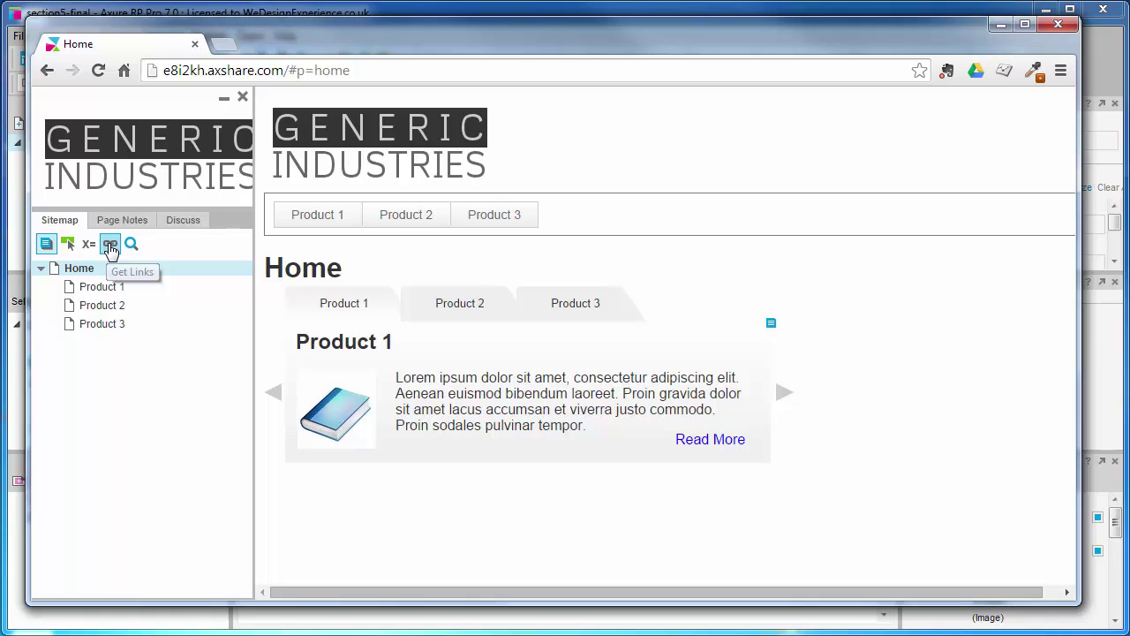
Copy the Home page's sitemap-free link (home.html) from Get Links.
left_click(109, 247)
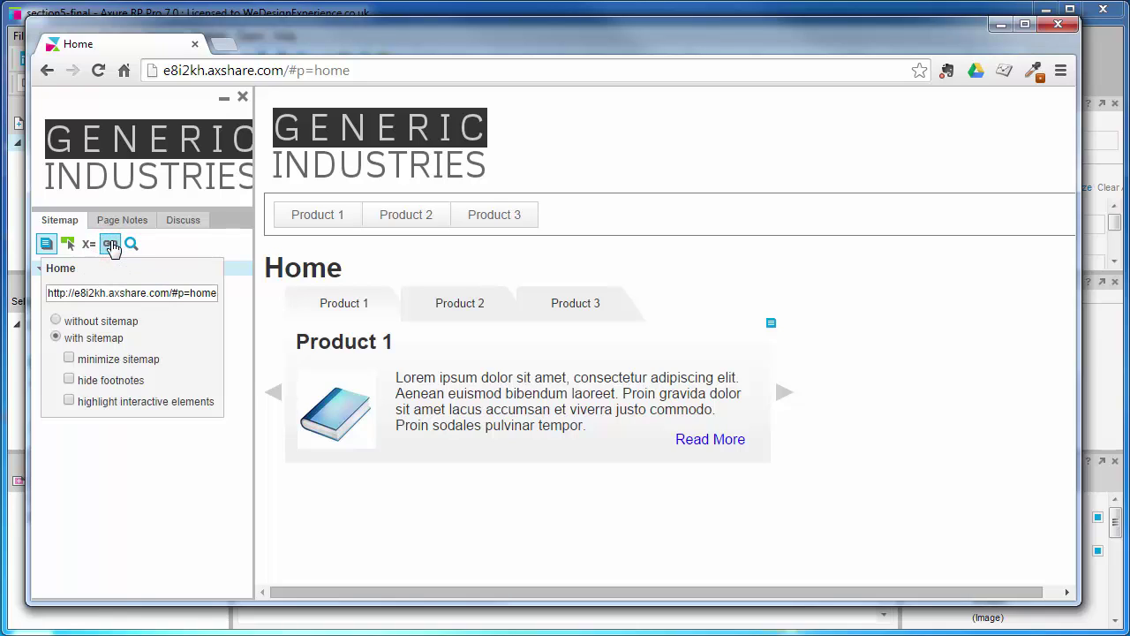
left_click(56, 321)
left_click(110, 297)
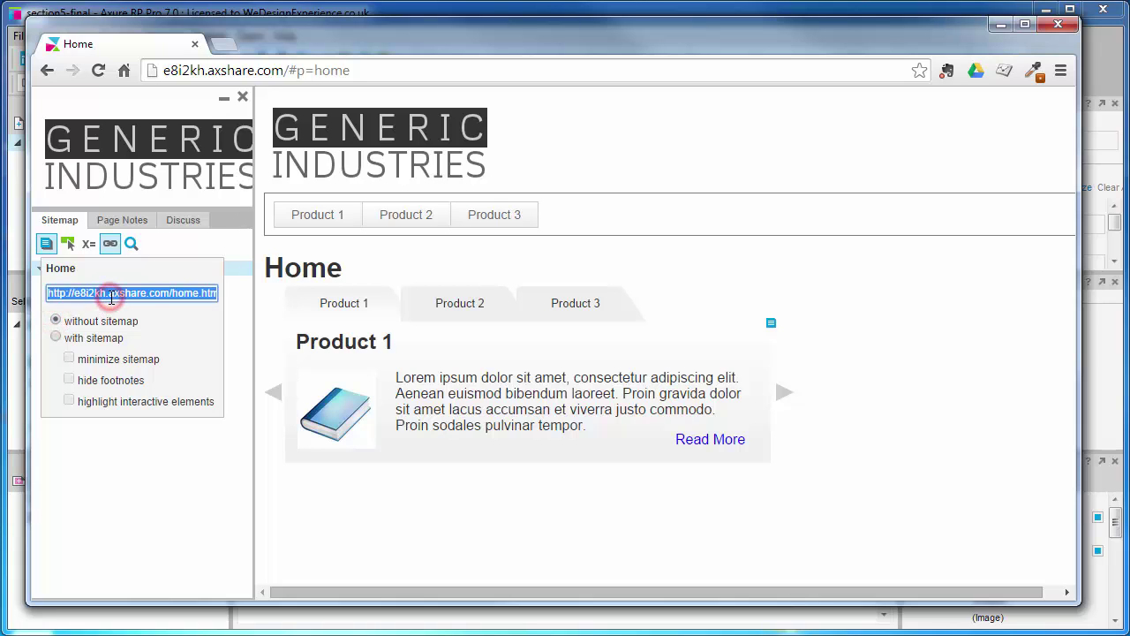
right_click(108, 298)
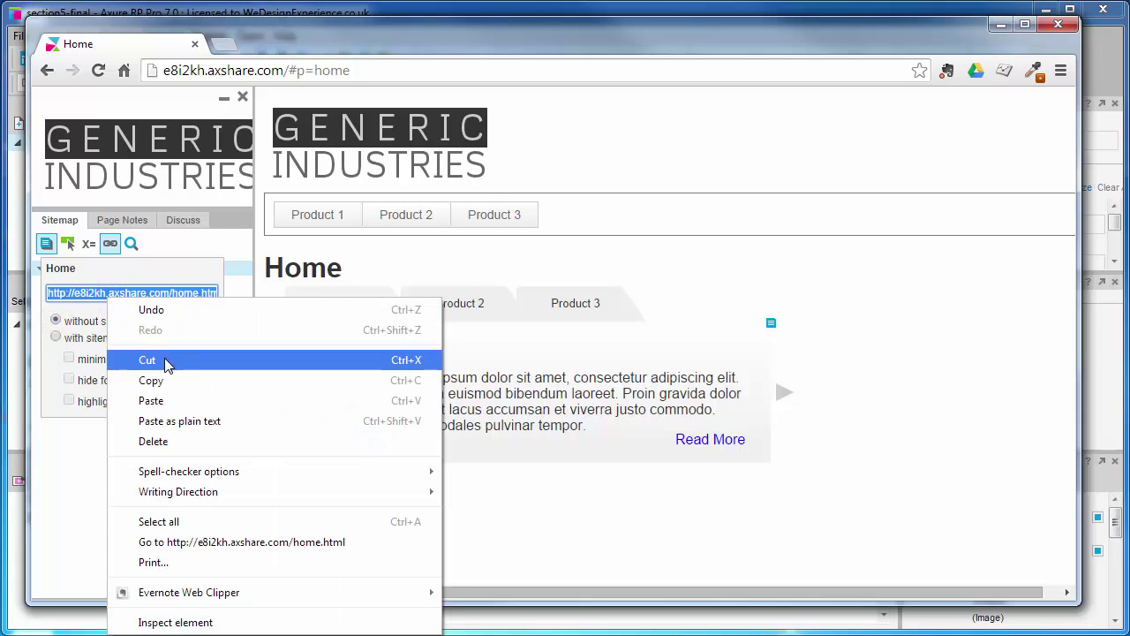
left_click(150, 379)
Test the copied home.html link in a new browser tab, then close that tab.
left_click(225, 46)
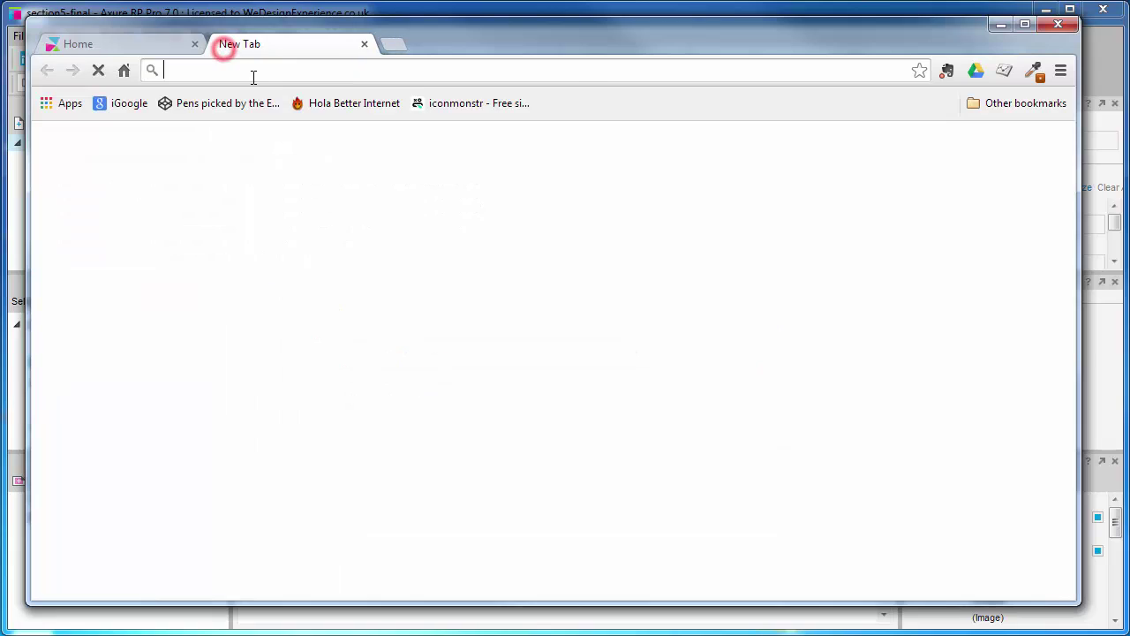
right_click(261, 72)
left_click(325, 179)
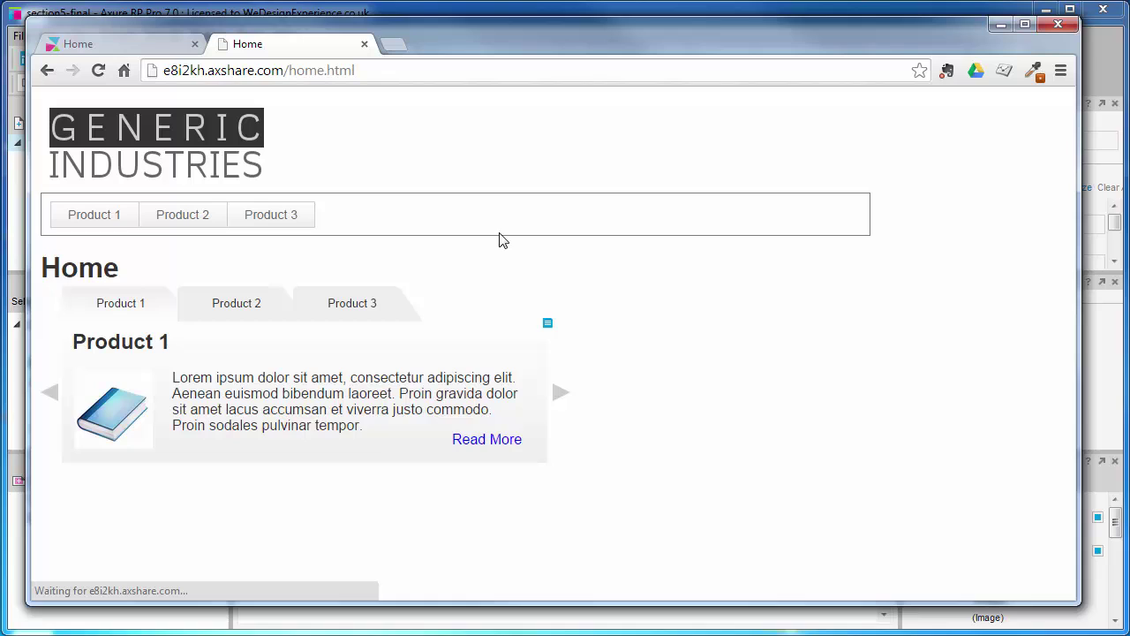
left_click(364, 45)
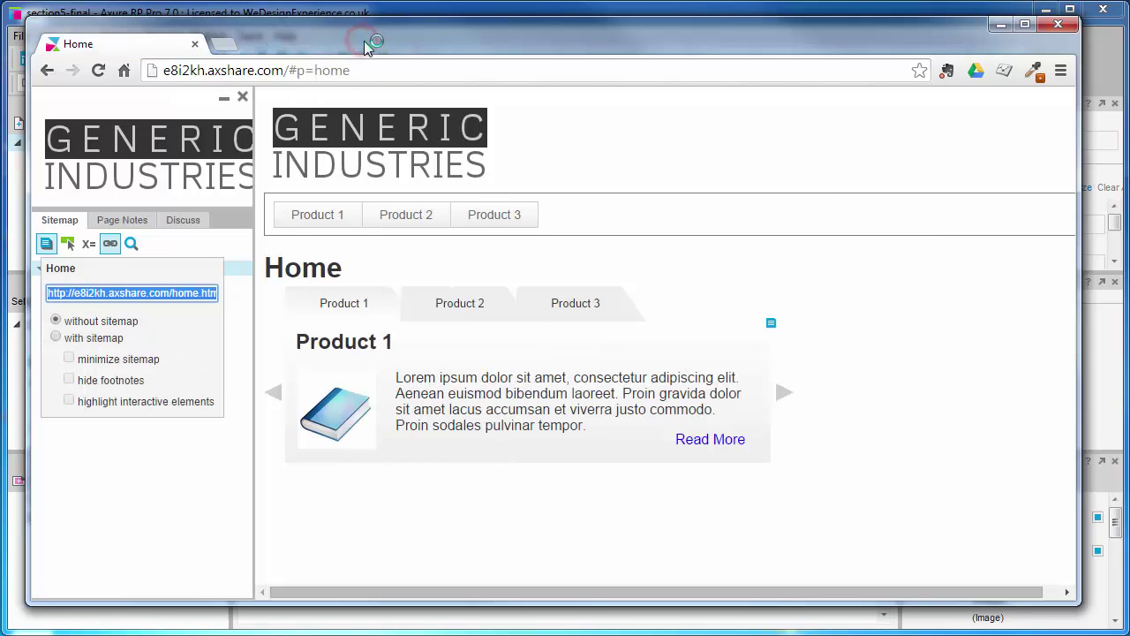
Search the sitemap for 'Product 1', clear and close the search, then show the Home discussion.
left_click(115, 246)
left_click(131, 244)
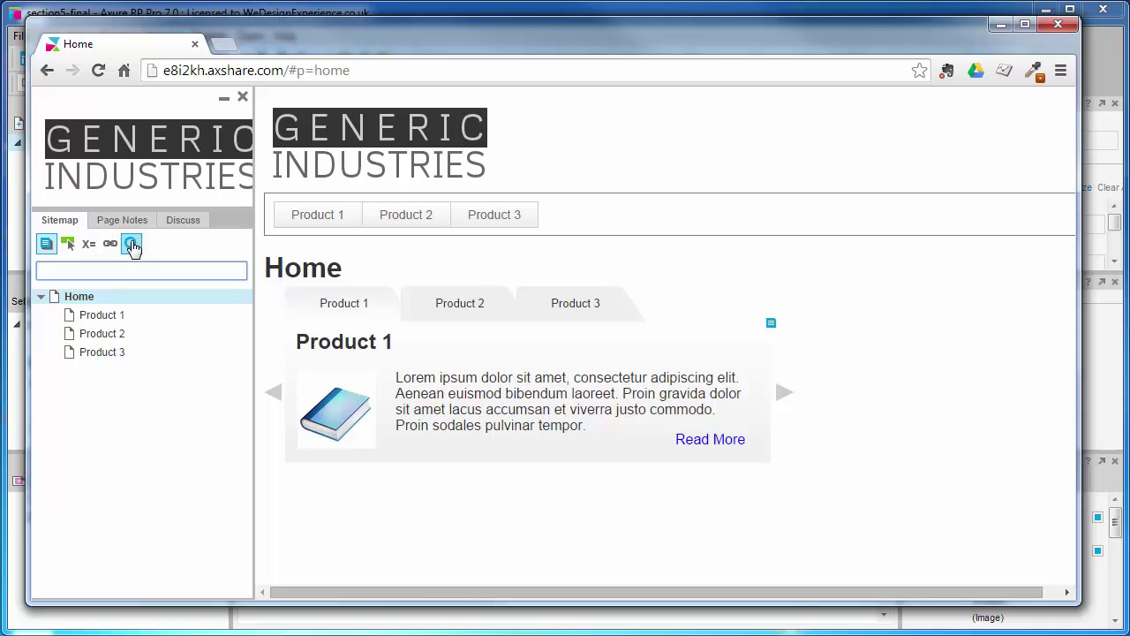
type("Product 1")
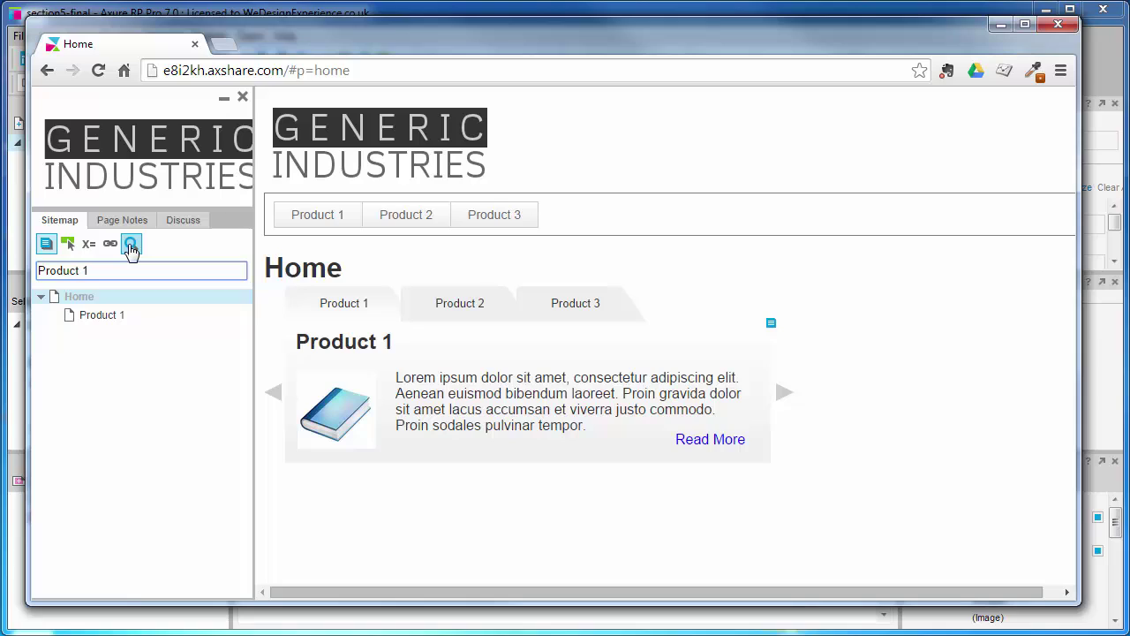
key("BackSpace")
key("BackSpace")
key("BackSpace")
key("BackSpace")
key("BackSpace")
key("BackSpace")
key("BackSpace")
key("BackSpace")
key("BackSpace")
left_click(130, 246)
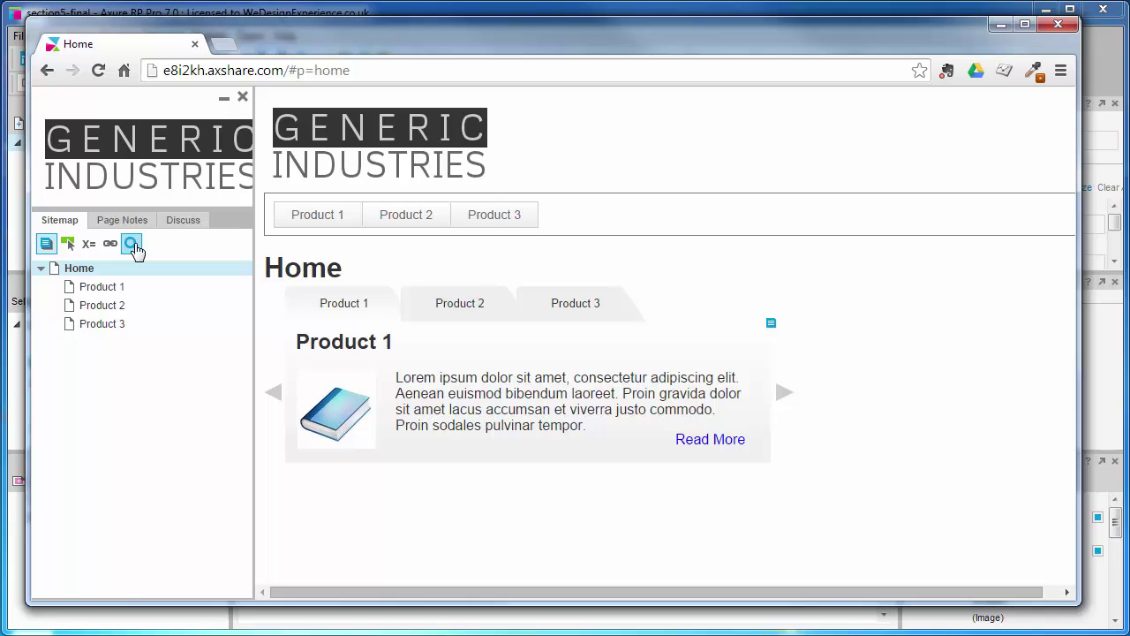
left_click(182, 222)
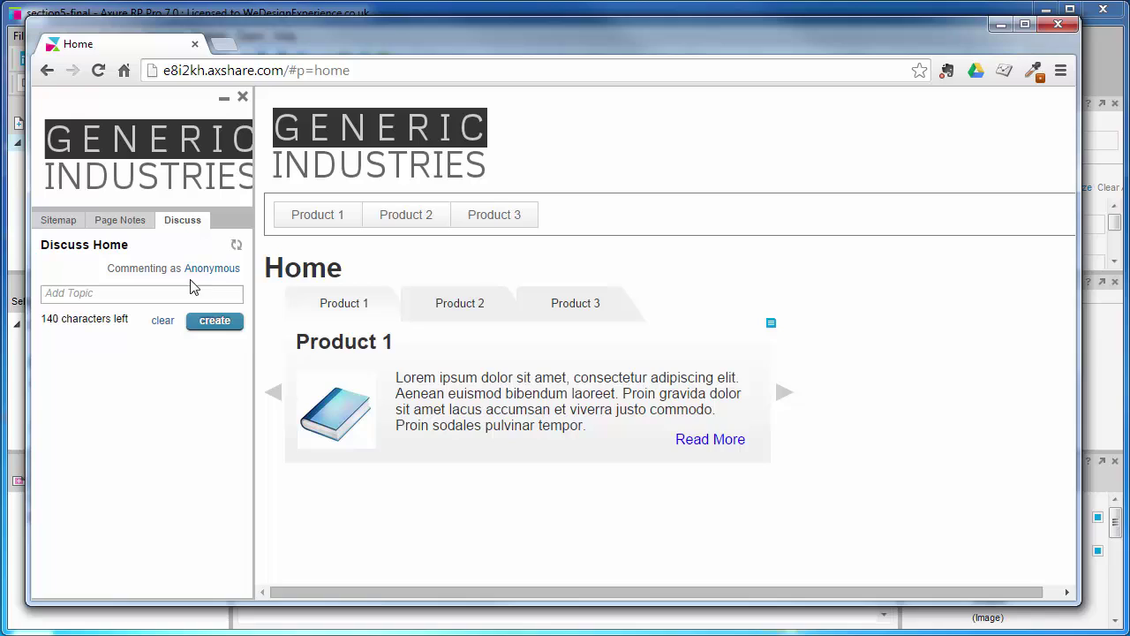
Replace the Anonymous commenter name with the author's username.
left_click(218, 270)
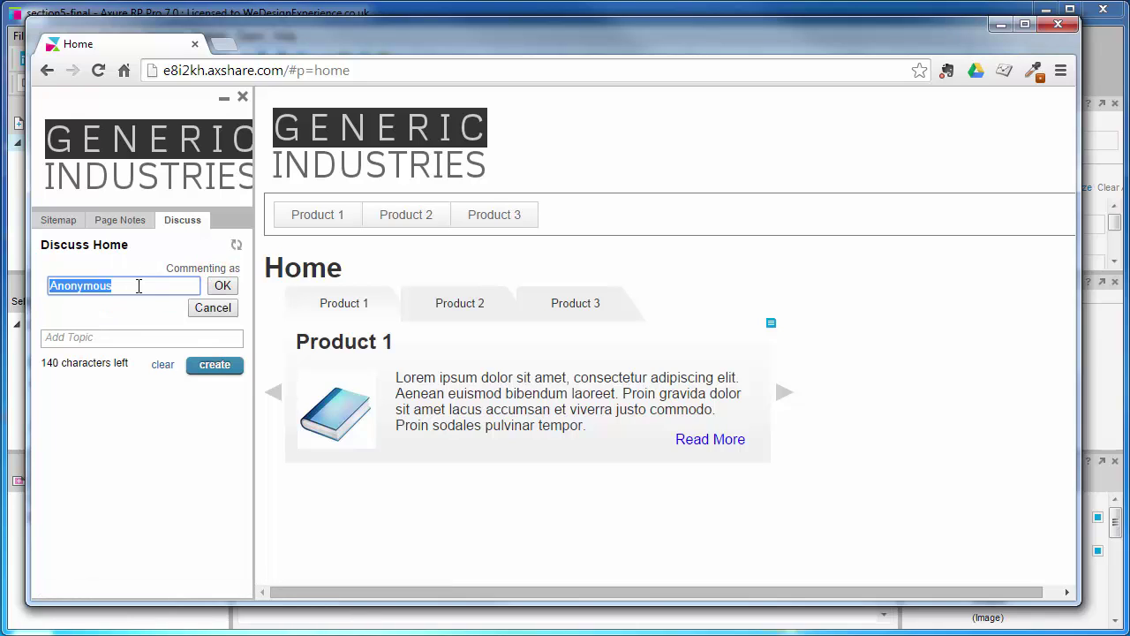
type("rpjo")
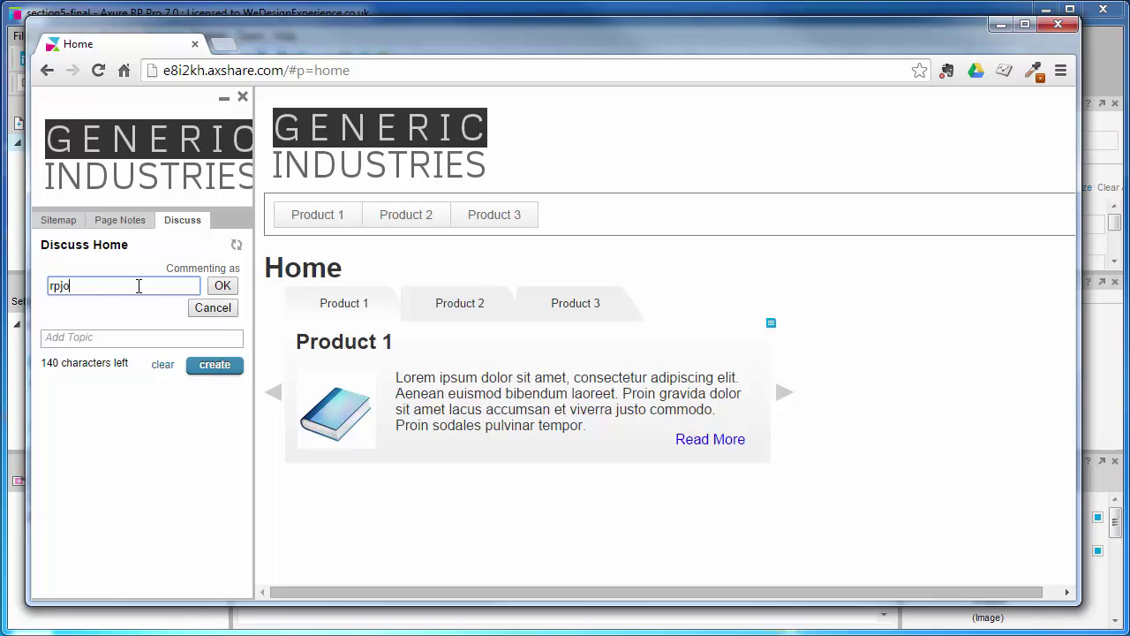
type("urneyman")
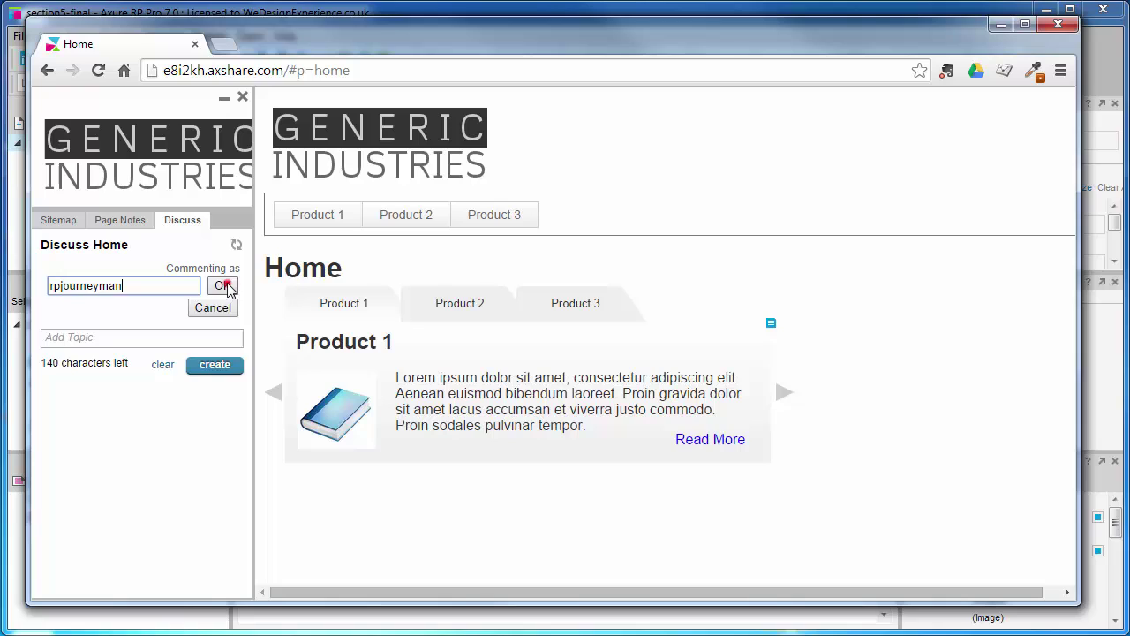
left_click(222, 285)
Post the topic 'I really like this!' on the Home discussion and close the browser.
left_click(101, 294)
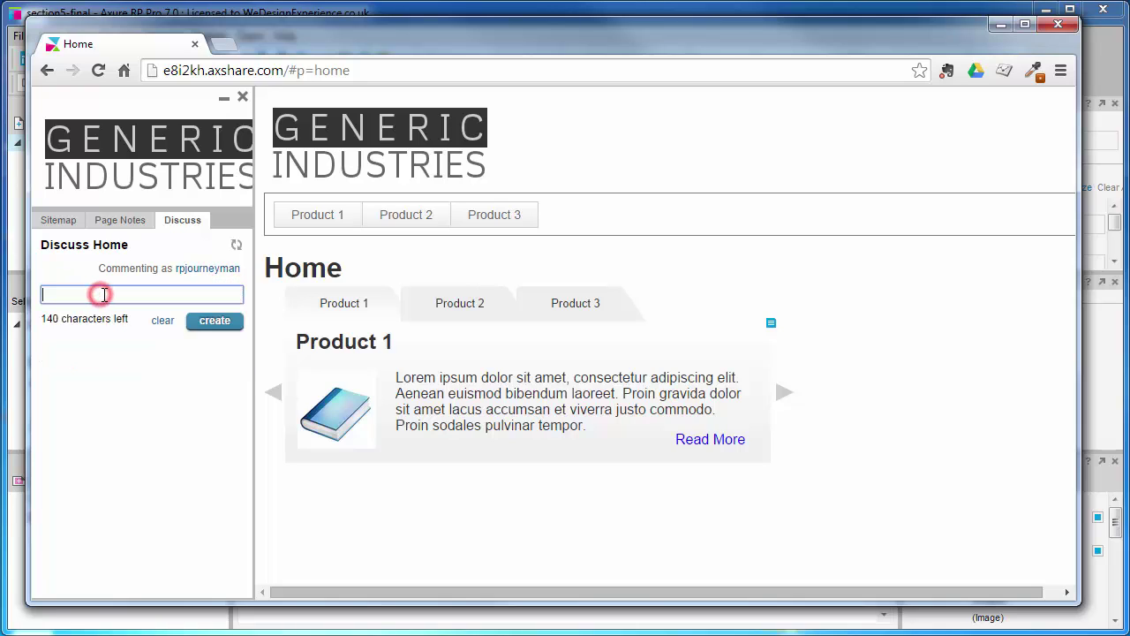
type("I really like this!")
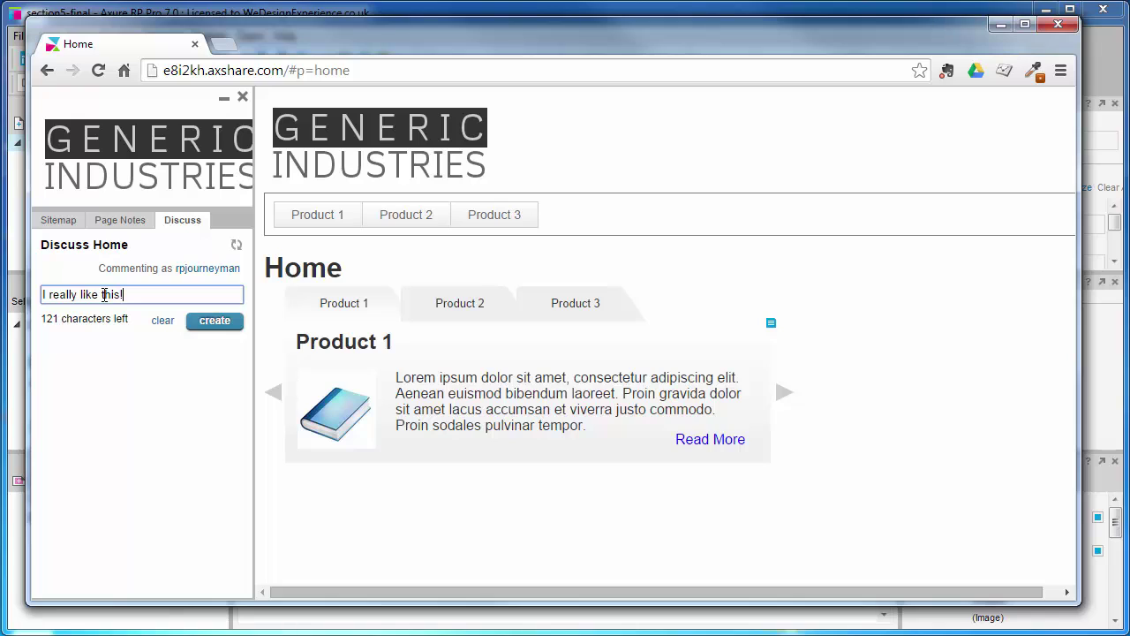
left_click(215, 321)
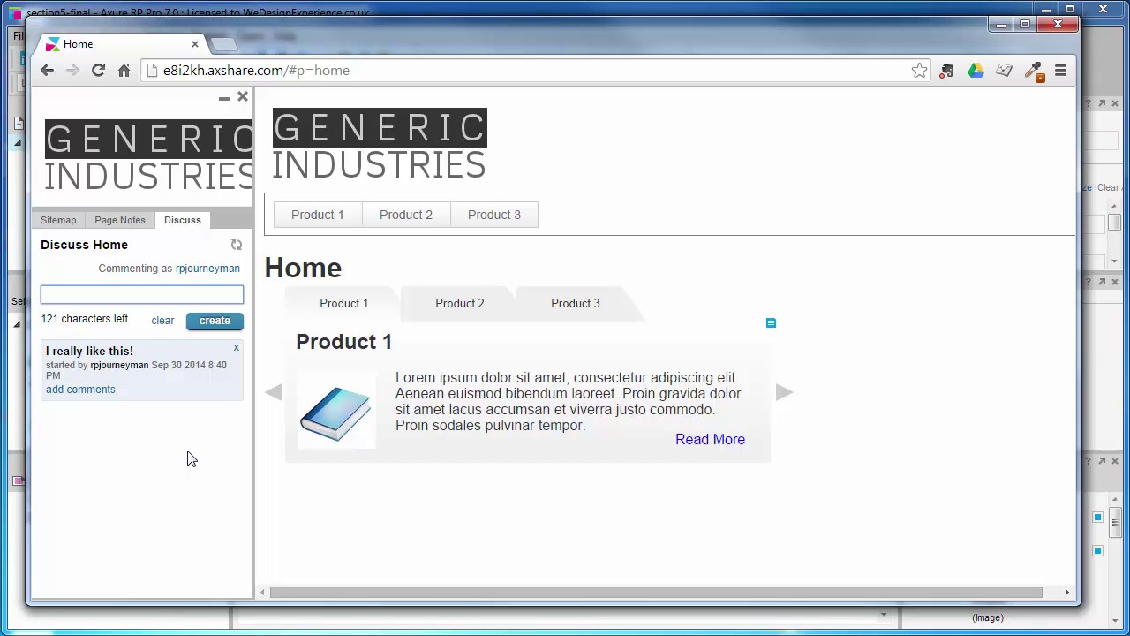
left_click(1057, 27)
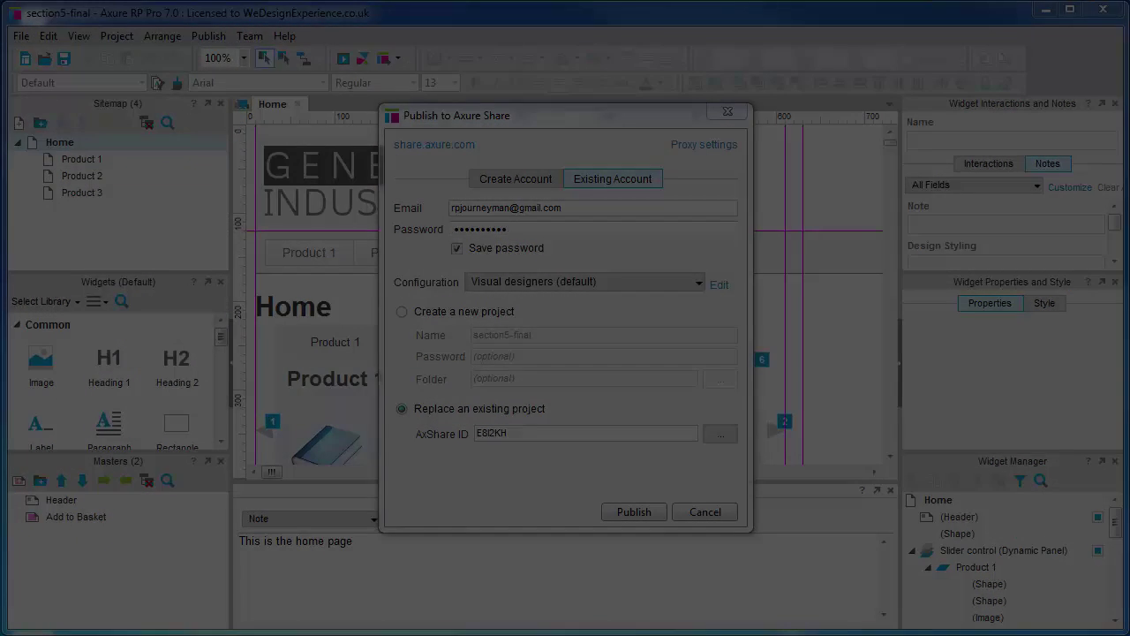